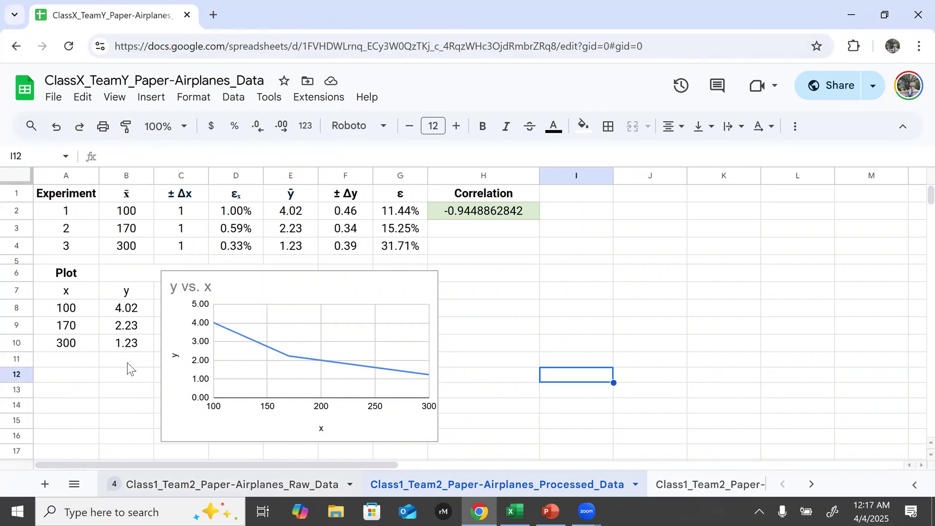
- Open the Class1_Team2_Paper-Airplanes_Raw_Data sheet and review the tables of the three experiments
{"action": "left_click", "coordinate": [232, 484]}
{"action": "scroll", "coordinate": [212, 327], "scroll_direction": "down", "scroll_amount": 3}
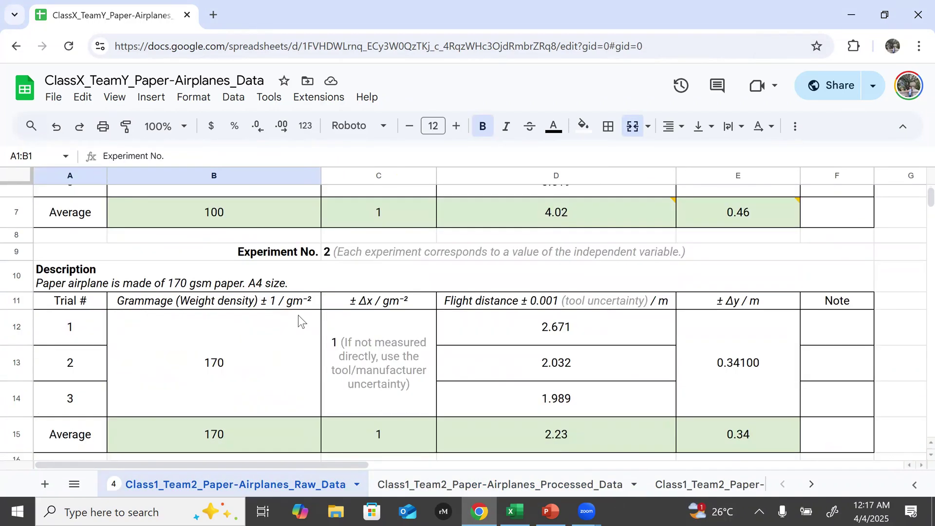
{"action": "scroll", "coordinate": [298, 315], "scroll_direction": "down", "scroll_amount": 5}
{"action": "scroll", "coordinate": [328, 388], "scroll_direction": "down", "scroll_amount": 2}
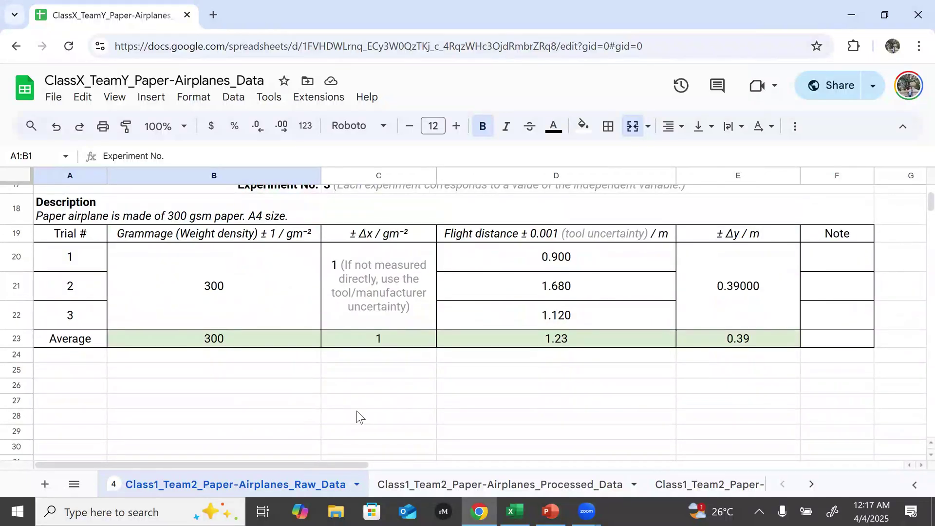
{"action": "scroll", "coordinate": [357, 411], "scroll_direction": "up", "scroll_amount": 8}
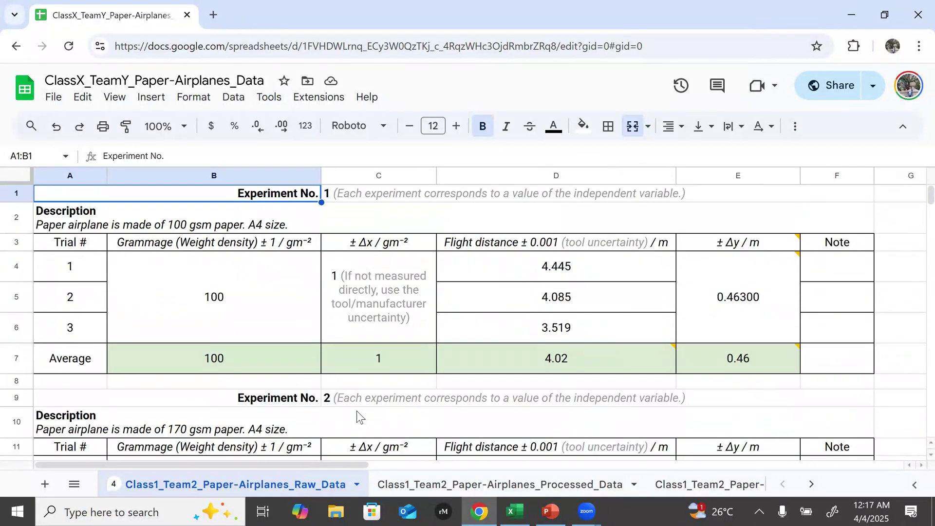
- Examine the average cells B7, C7 and D7 of Experiment 1 and B15 of Experiment 2
{"action": "left_click", "coordinate": [201, 369]}
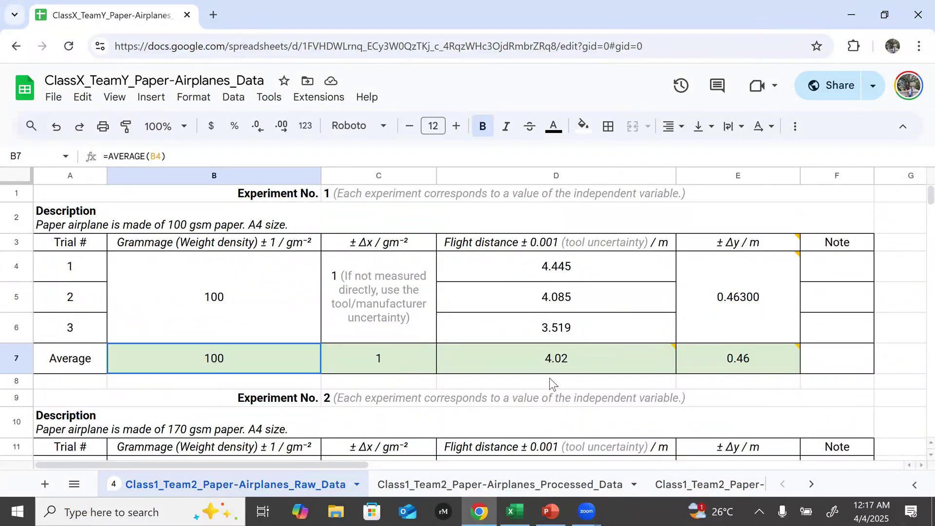
{"action": "left_click", "coordinate": [407, 356]}
{"action": "left_click", "coordinate": [487, 359]}
{"action": "scroll", "coordinate": [209, 410], "scroll_direction": "down", "scroll_amount": 3}
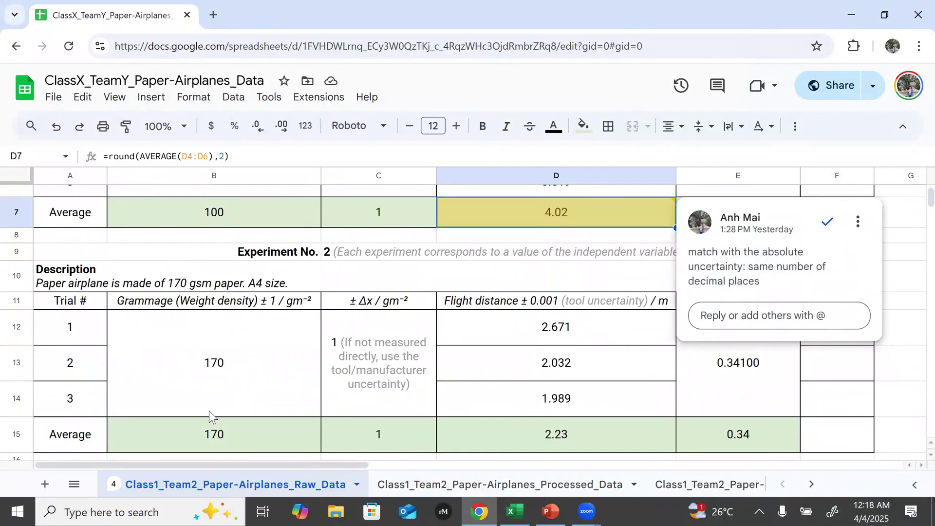
{"action": "left_click", "coordinate": [216, 446]}
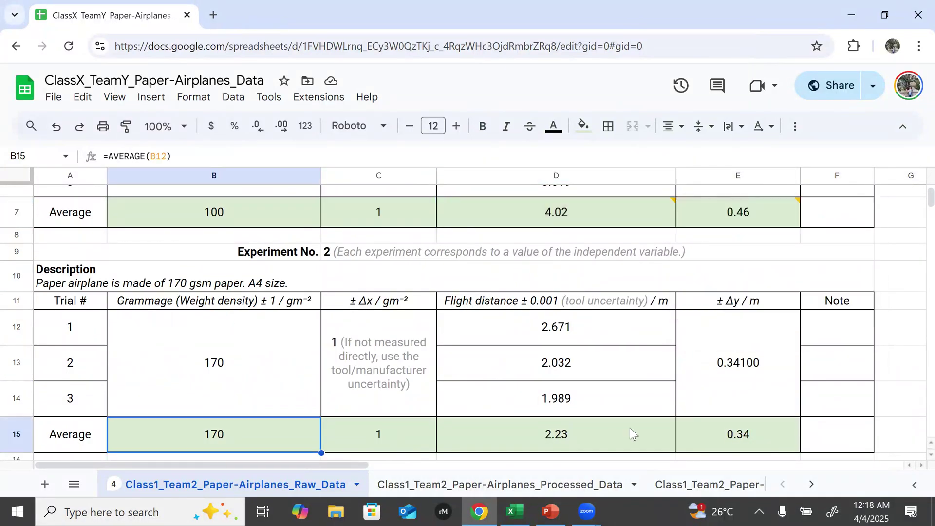
- Enlarge the page view to 125% on the Processed_Data sheet and examine the cell reference in B2's formula
{"action": "left_click", "coordinate": [425, 484]}
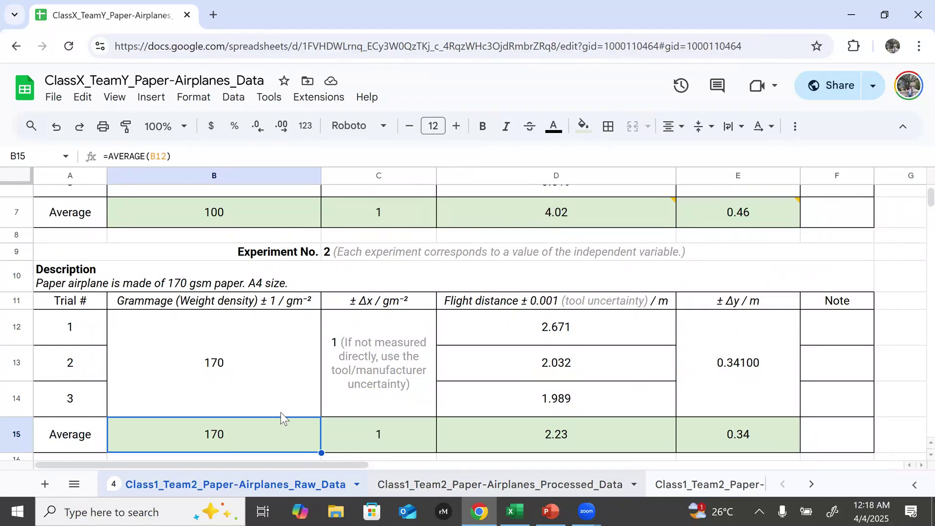
{"action": "left_click", "coordinate": [122, 219]}
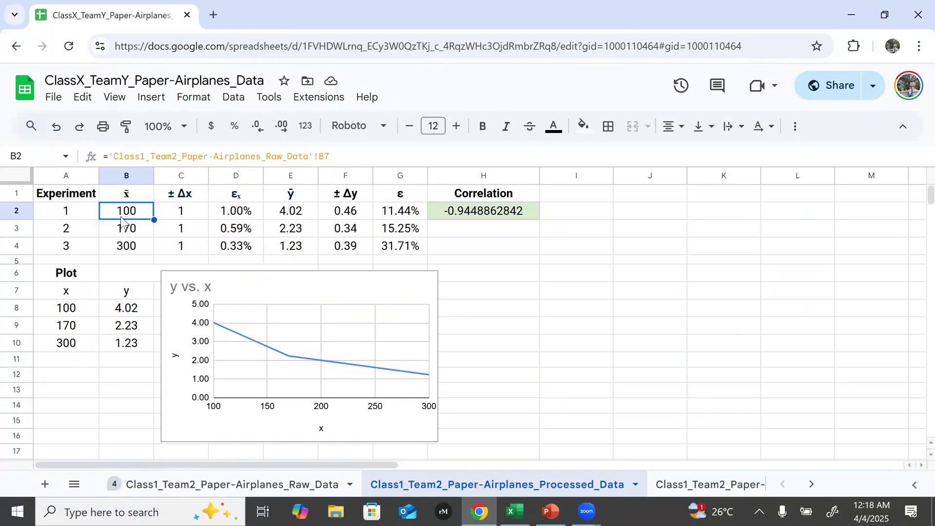
{"action": "key", "text": "ctrl+plus"}
{"action": "key", "text": "ctrl+plus"}
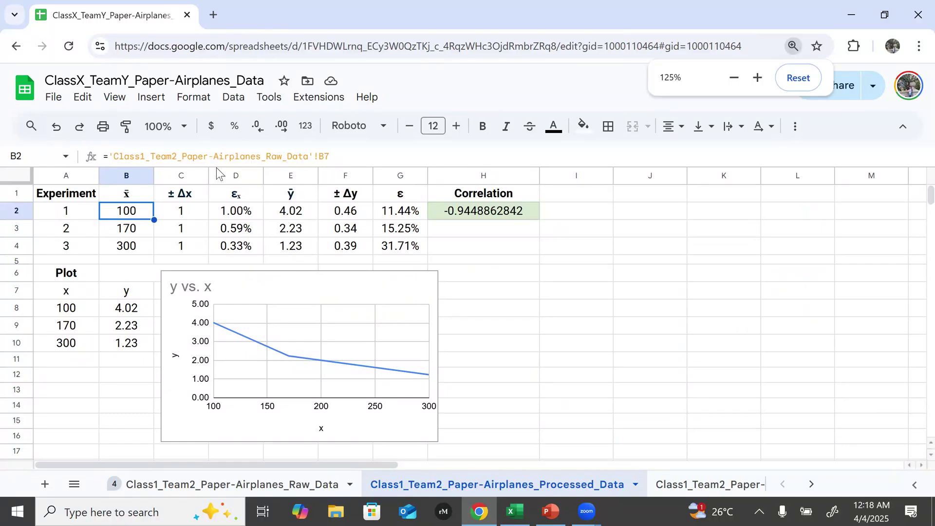
{"action": "left_click_drag", "start_coordinate": [141, 180], "coordinate": [414, 185]}
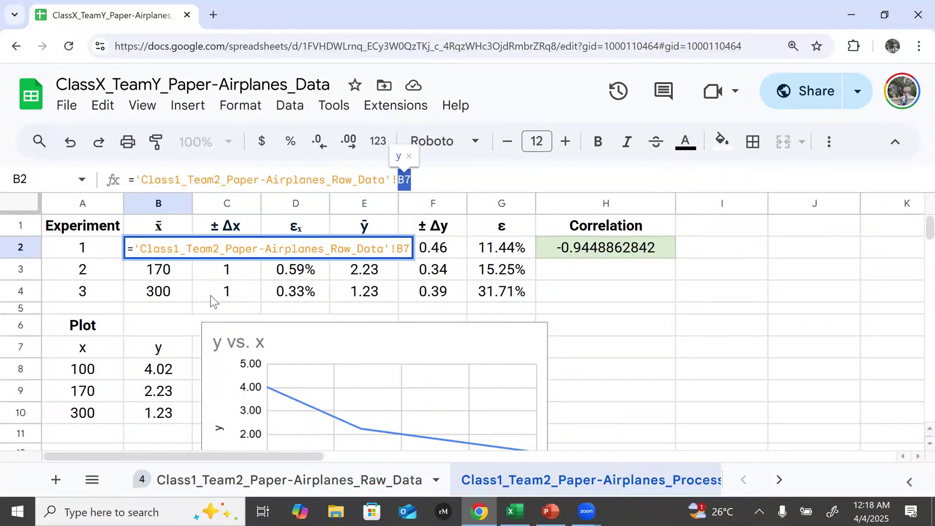
{"action": "key", "text": "Escape"}
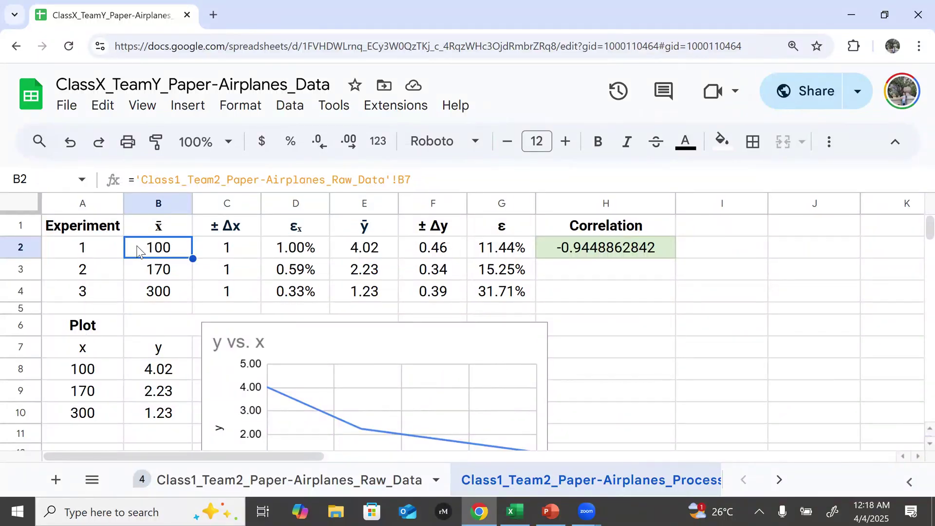
- Re-enter the formula in B2 of the Processed_Data sheet as a reference to the Raw_Data sheet's average grammage in B7
{"action": "type", "text": "="}
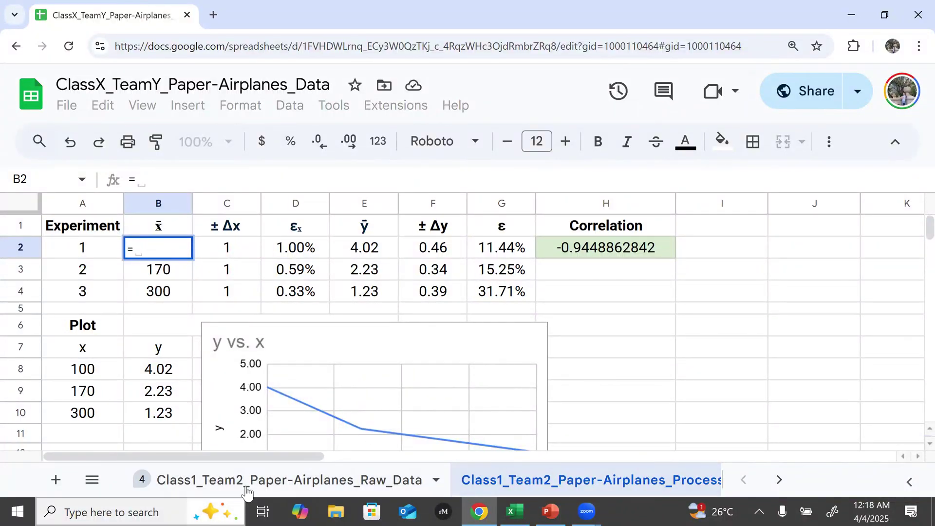
{"action": "left_click", "coordinate": [247, 482]}
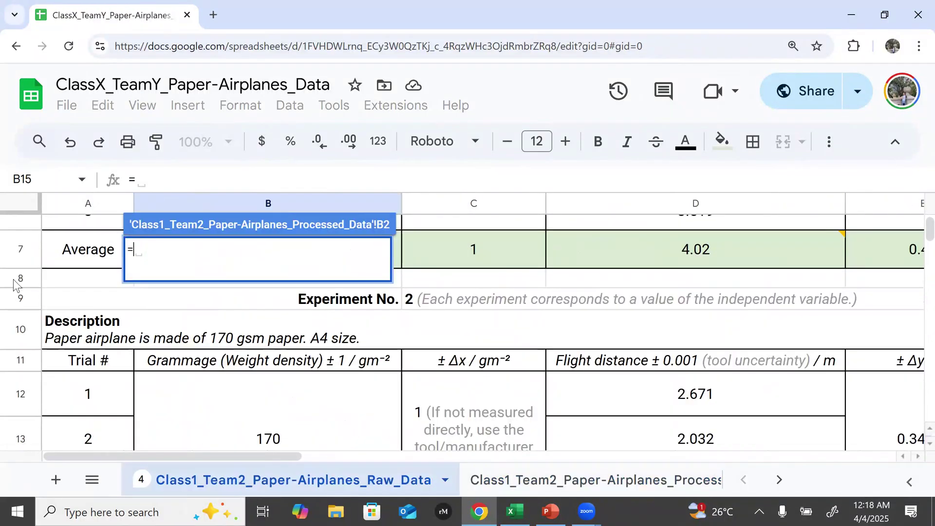
{"action": "scroll", "coordinate": [289, 277], "scroll_direction": "up", "scroll_amount": 3}
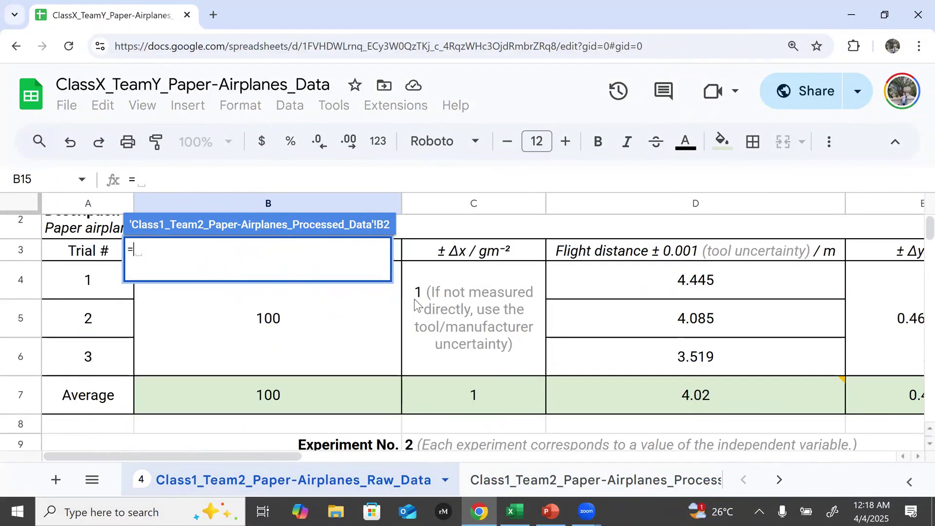
{"action": "left_click", "coordinate": [248, 400]}
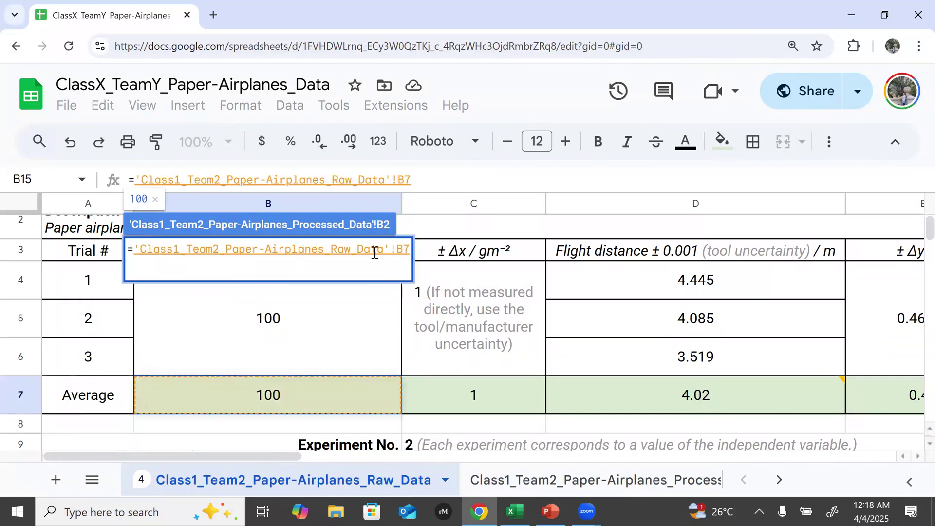
{"action": "key", "text": "Return"}
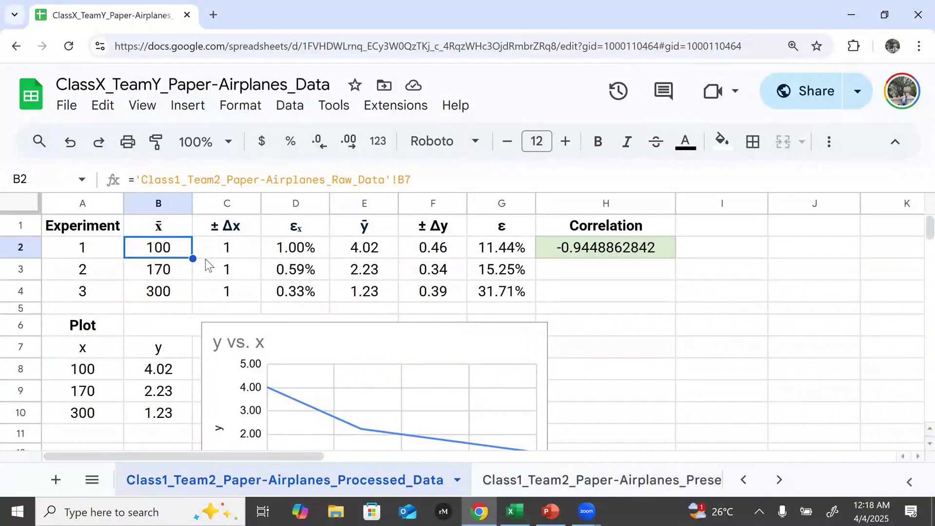
- Review B2's cross-sheet formula, and look at the Presented_Data sheet before returning to the Processed_Data sheet
{"action": "left_click", "coordinate": [178, 267]}
{"action": "left_click", "coordinate": [177, 253]}
{"action": "triple_click", "coordinate": [282, 189]}
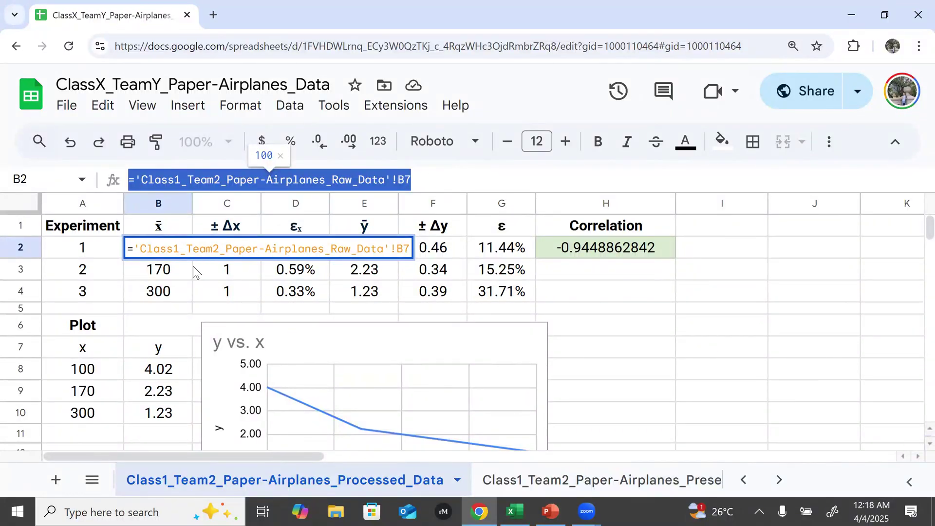
{"action": "left_click", "coordinate": [531, 484]}
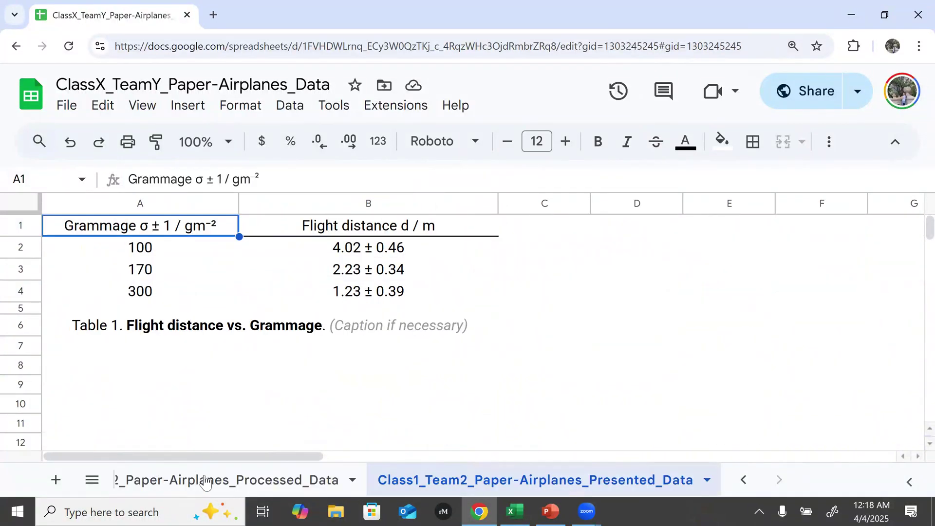
{"action": "left_click", "coordinate": [206, 482]}
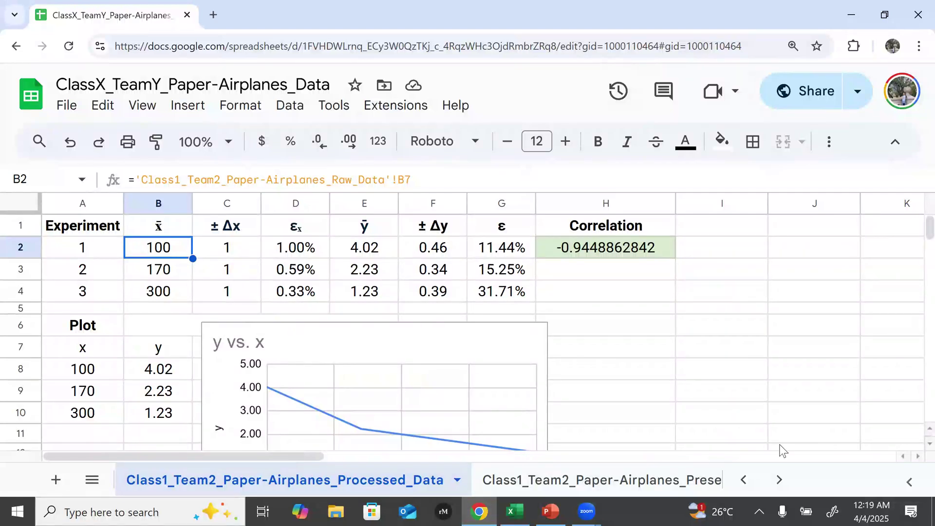
- Set Experiment 1's grammage in the merged cell B4:B6 of the Raw_Data sheet to 110
{"action": "left_click", "coordinate": [743, 480]}
{"action": "left_click", "coordinate": [207, 478]}
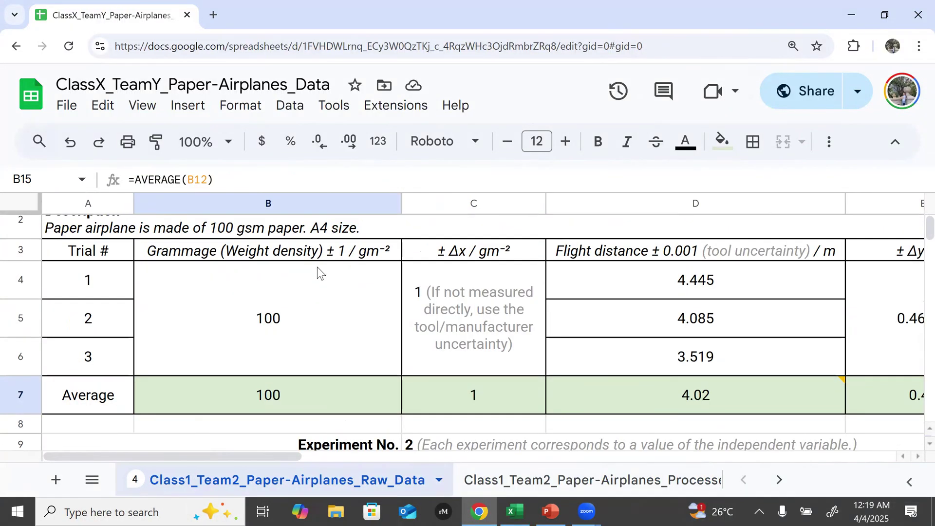
{"action": "left_click", "coordinate": [264, 397]}
{"action": "left_click", "coordinate": [341, 352]}
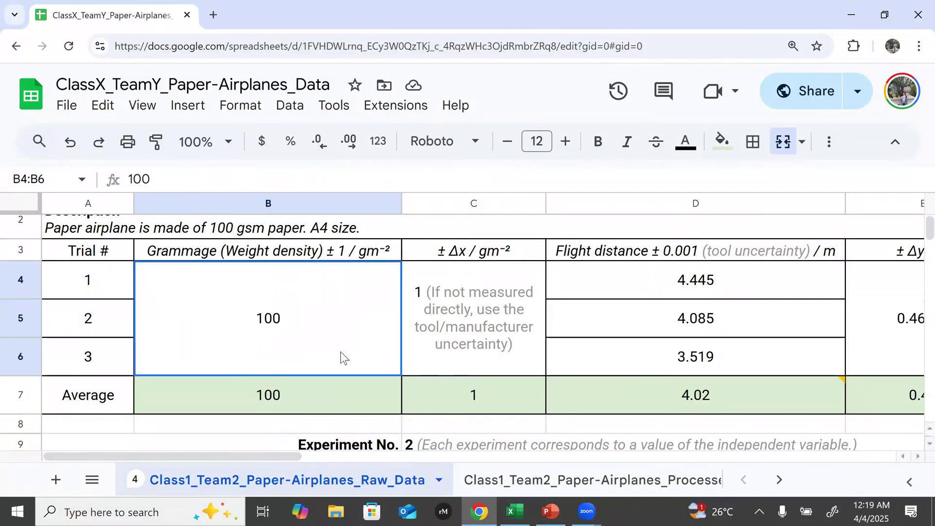
{"action": "type", "text": "110"}
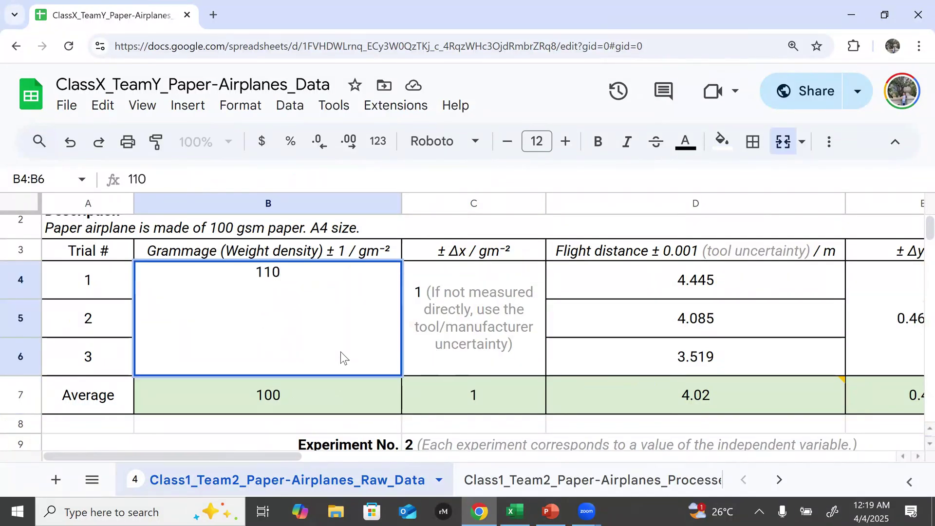
{"action": "key", "text": "Return"}
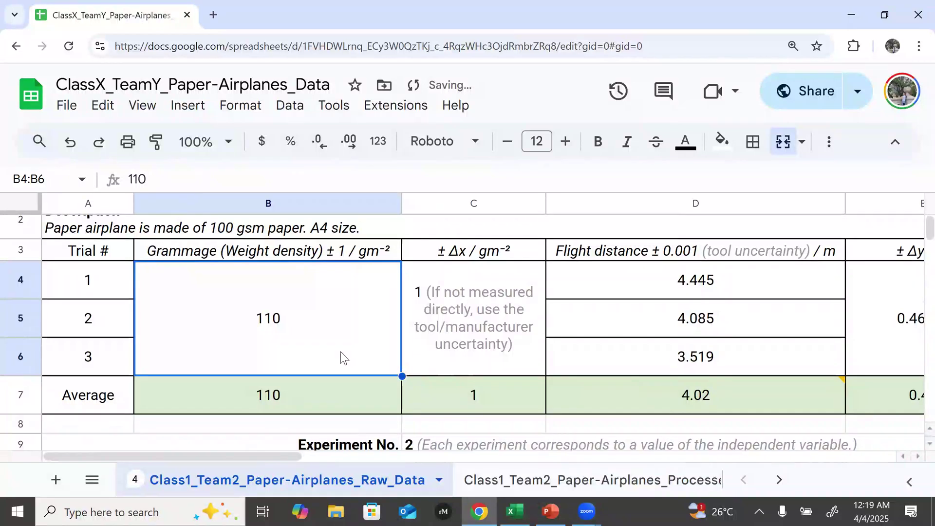
- Check the recalculated values on the Processed_Data sheet and go back to the Raw_Data sheet
{"action": "left_click", "coordinate": [551, 478]}
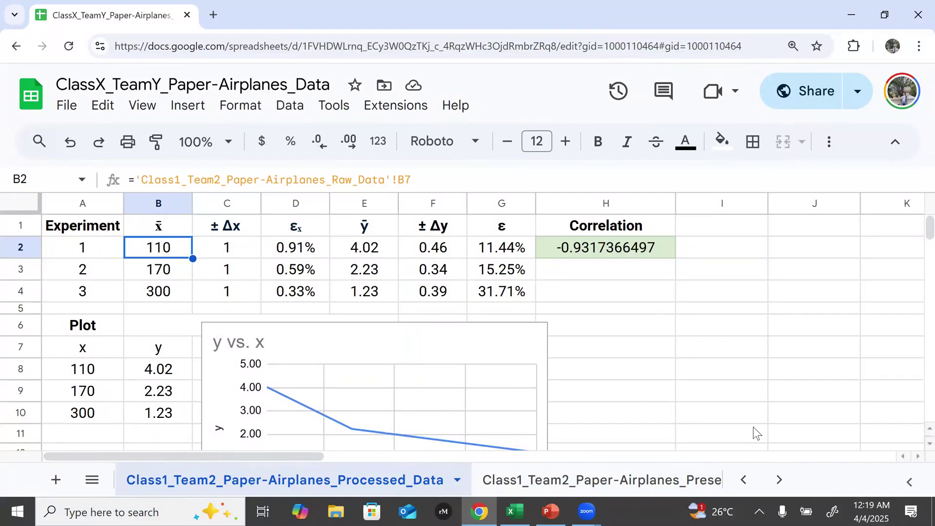
{"action": "left_click", "coordinate": [745, 480]}
{"action": "left_click", "coordinate": [311, 479]}
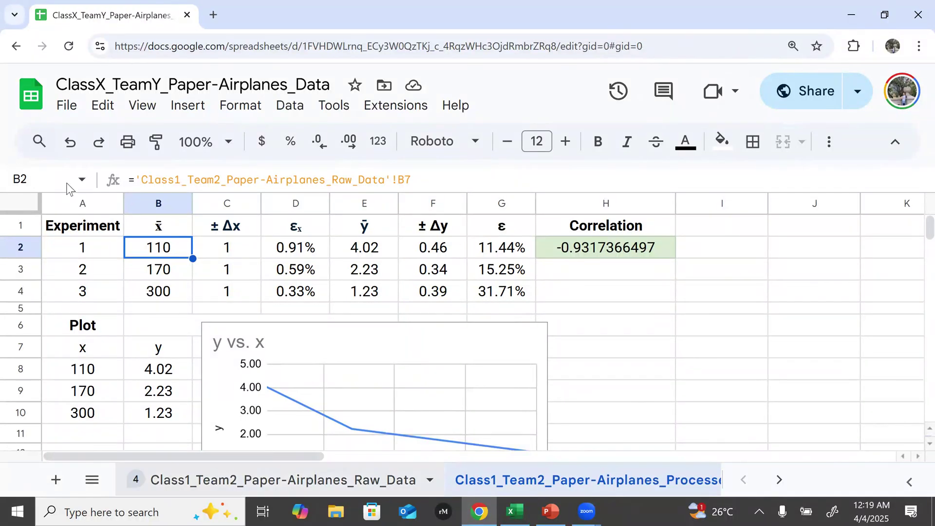
{"action": "double_click", "coordinate": [280, 352]}
{"action": "key", "text": "Escape"}
{"action": "key", "text": "Up"}
{"action": "type", "text": "11"}
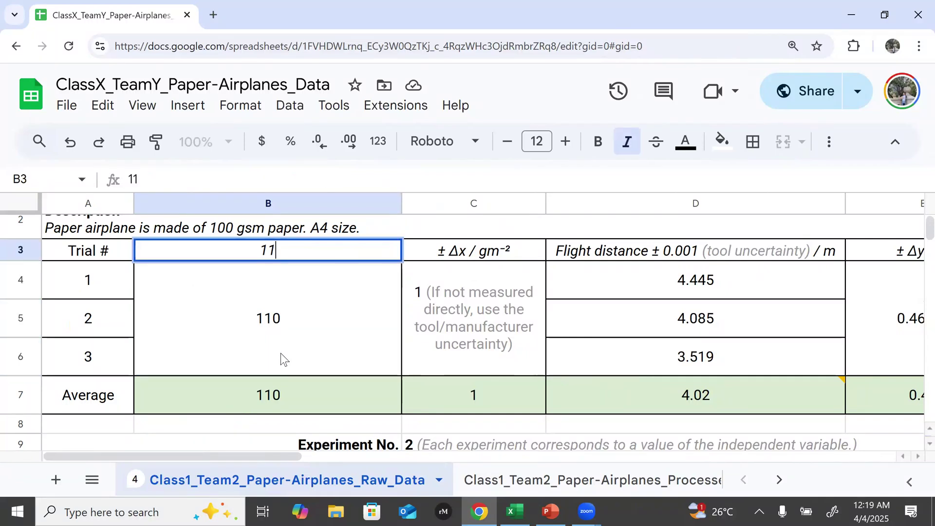
{"action": "key", "text": "BackSpace"}
{"action": "key", "text": "Return"}
{"action": "key", "text": "ctrl+z"}
- Set Experiment 1's grammage in B4:B6 to 100 and return to the Processed_Data sheet
{"action": "left_click", "coordinate": [281, 353]}
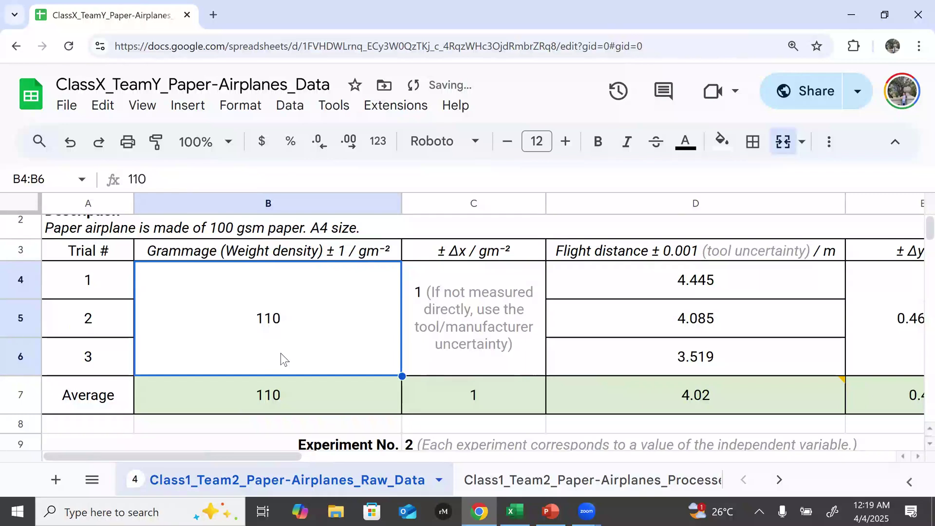
{"action": "type", "text": "100"}
{"action": "key", "text": "Return"}
{"action": "left_click", "coordinate": [595, 482]}
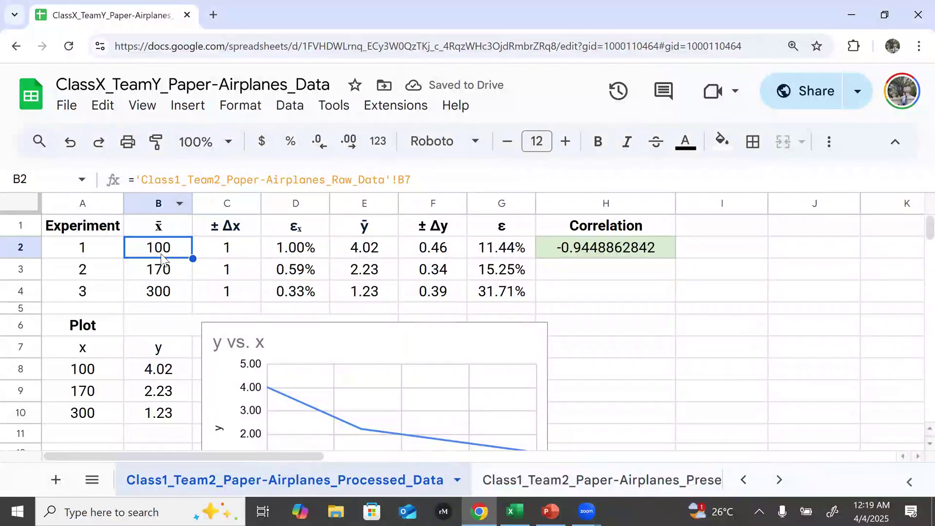
- Examine the C7 reference in C2's formula and the linked x̄ and ±Δx cells B3:C4 of Experiments 2 and 3
{"action": "left_click", "coordinate": [218, 250]}
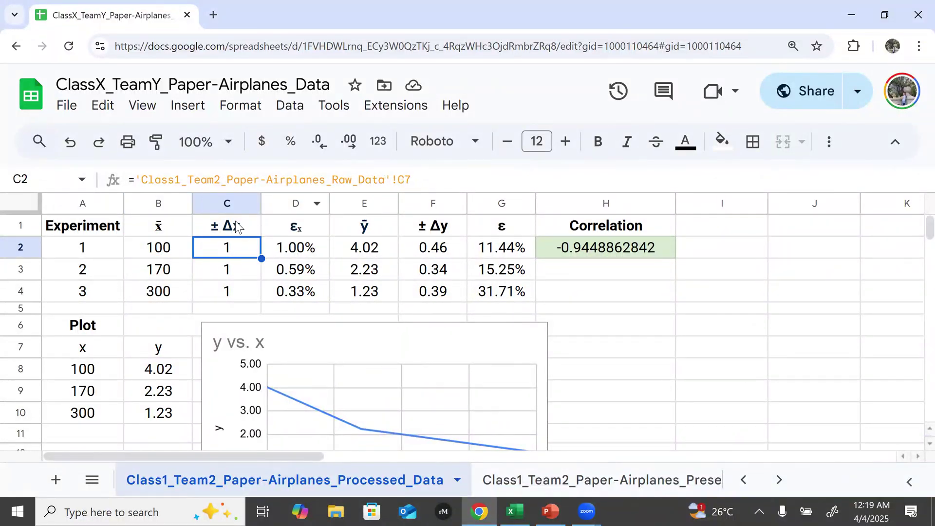
{"action": "double_click", "coordinate": [419, 179]}
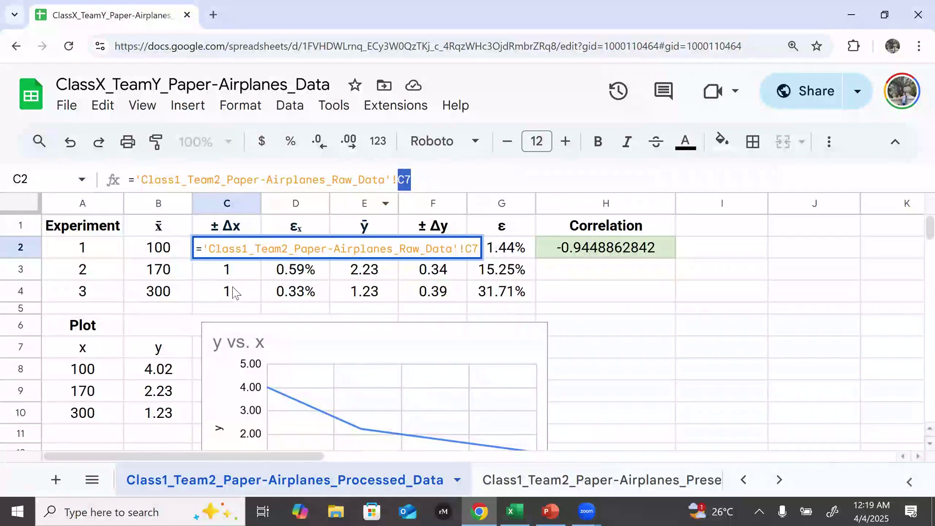
{"action": "key", "text": "Return"}
{"action": "left_click", "coordinate": [160, 273]}
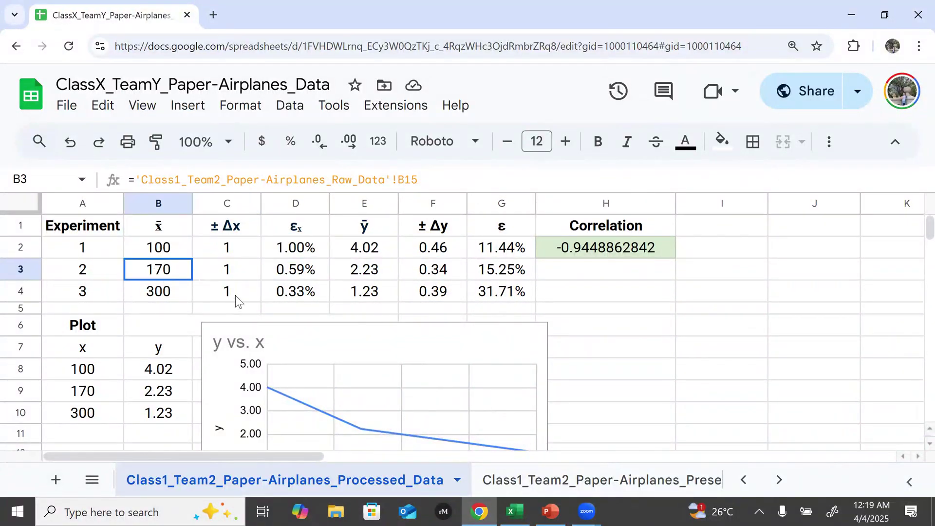
{"action": "left_click", "coordinate": [236, 295], "text": "shift"}
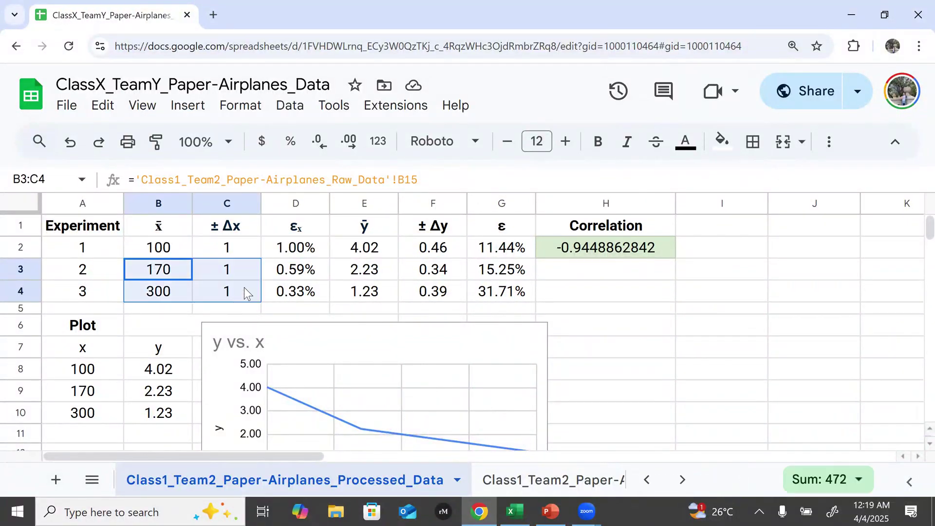
- Compare the Raw_Data cell references behind the x̄ values of Experiments 1 to 3 in B2:B4
{"action": "left_click", "coordinate": [165, 249]}
{"action": "left_click", "coordinate": [165, 271]}
{"action": "left_click", "coordinate": [167, 293]}
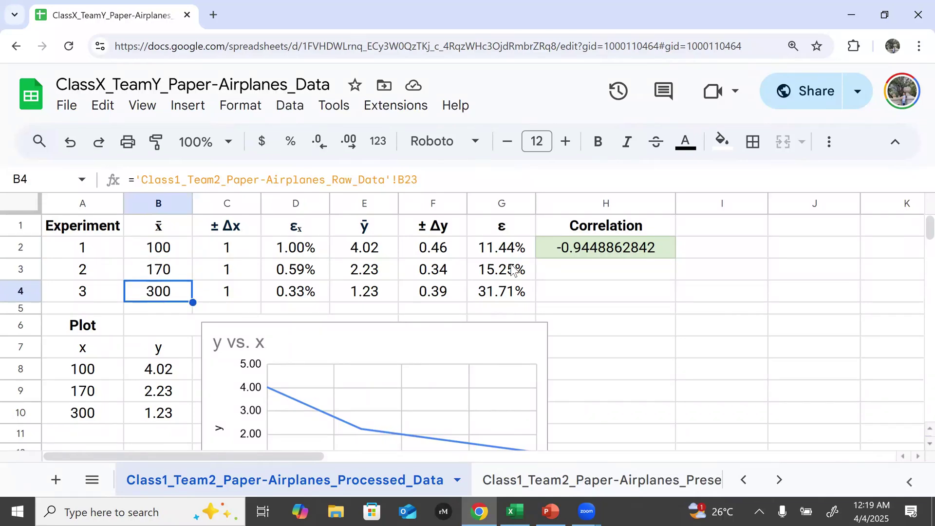
{"action": "left_click", "coordinate": [182, 248]}
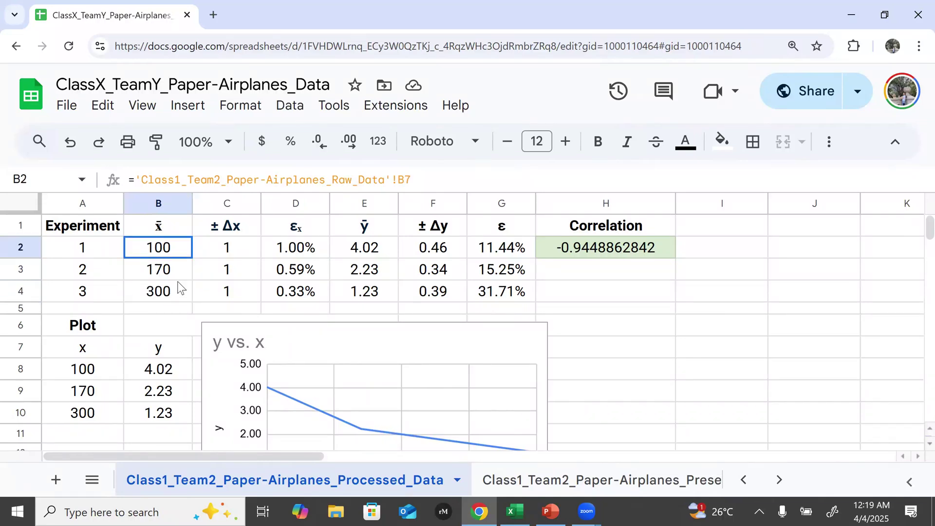
{"action": "left_click", "coordinate": [183, 287], "text": "shift"}
{"action": "left_click", "coordinate": [184, 268]}
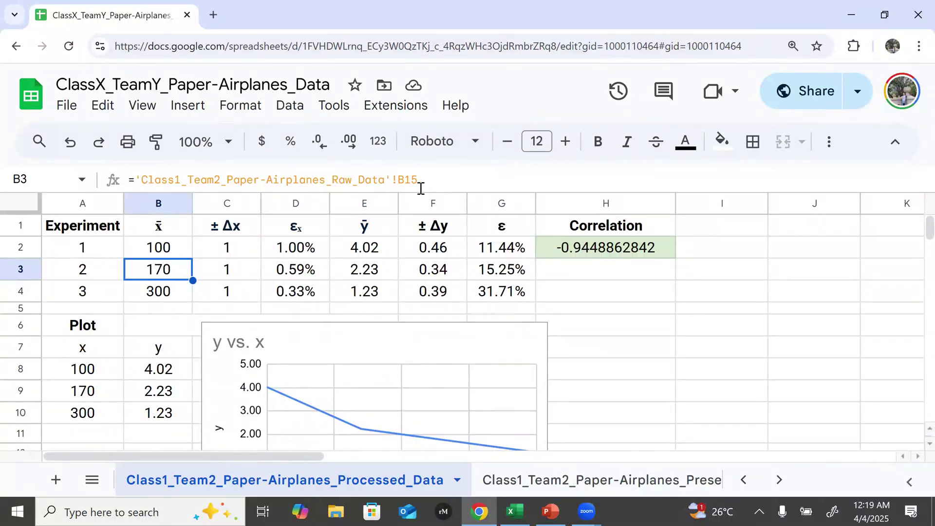
- Review how the Raw_Data row reference changes across the x̄ formulas in B2:B4, highlighting the B23 reference in B4's formula
{"action": "left_click", "coordinate": [148, 292]}
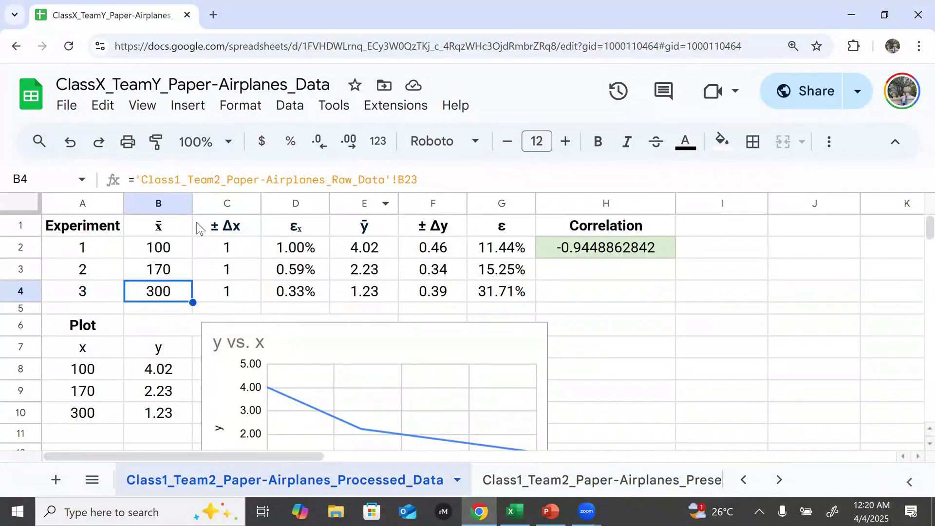
{"action": "left_click", "coordinate": [145, 252]}
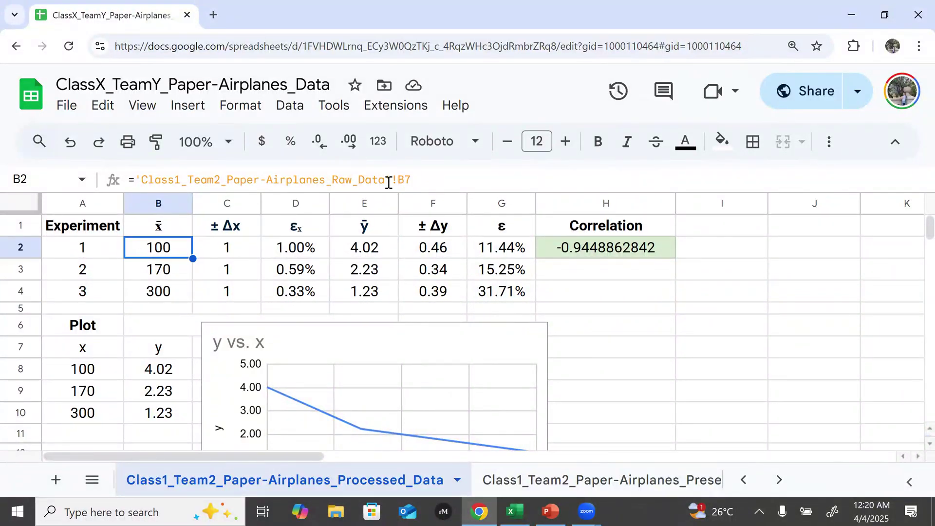
{"action": "left_click", "coordinate": [141, 274]}
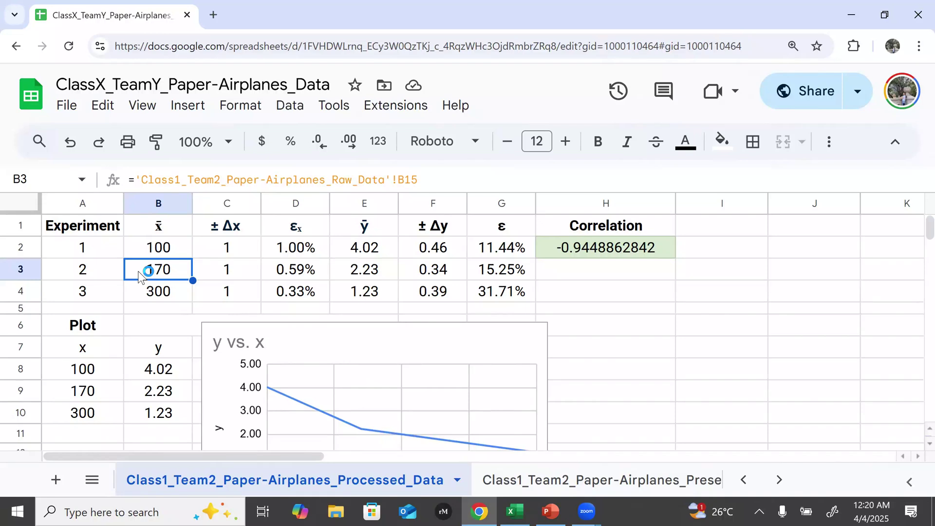
{"action": "left_click", "coordinate": [150, 295]}
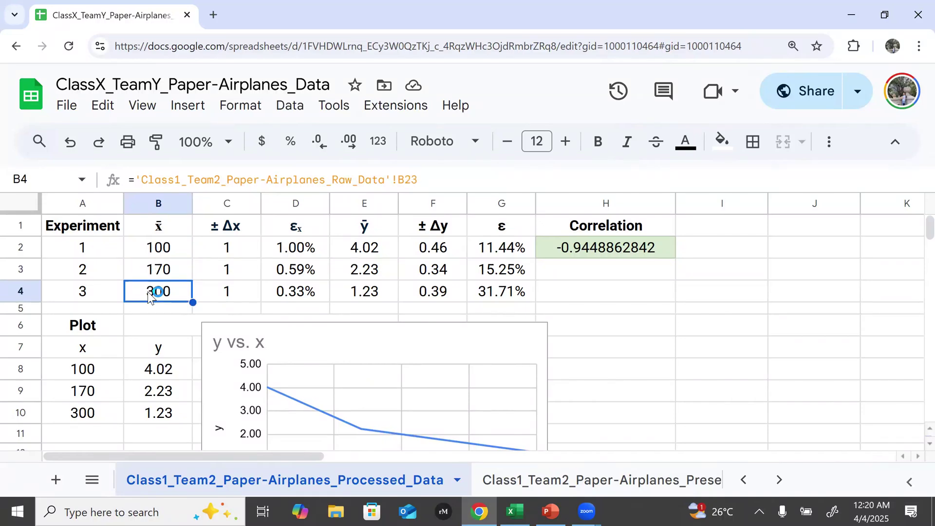
{"action": "double_click", "coordinate": [444, 185]}
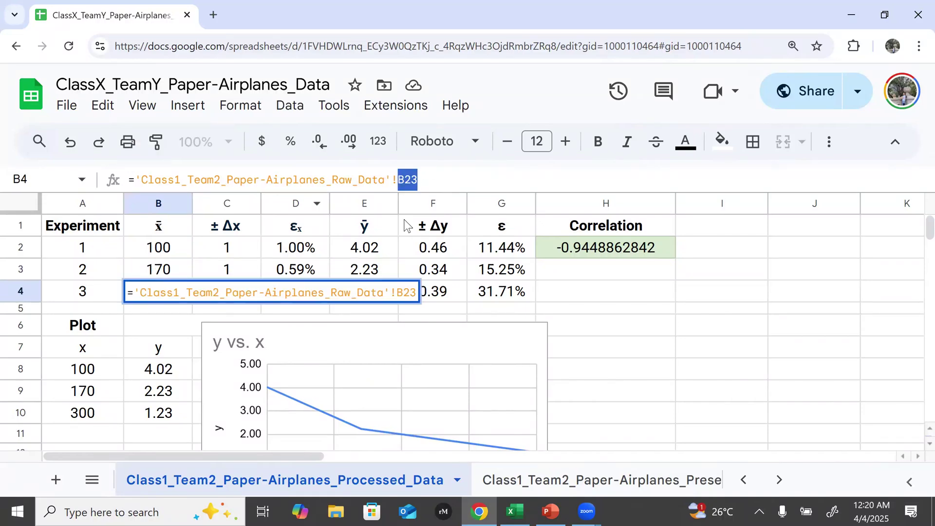
{"action": "key", "text": "Escape"}
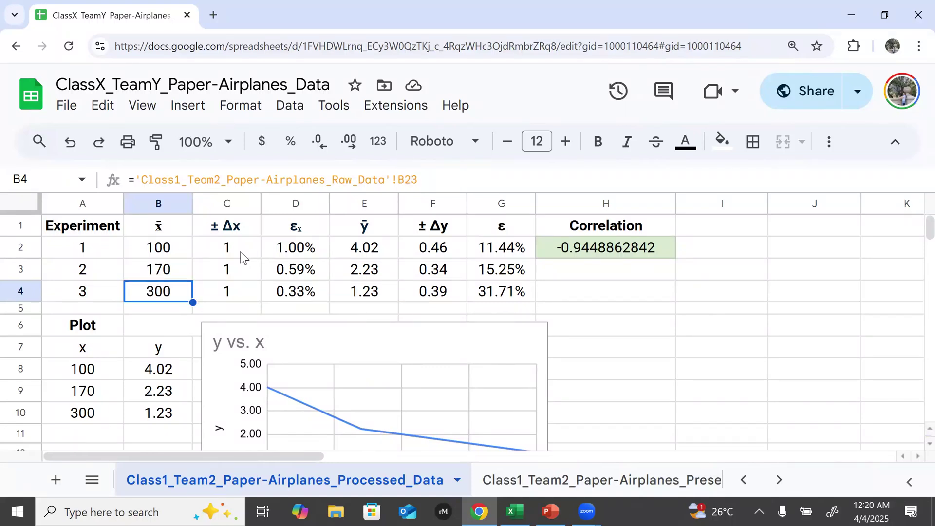
- Check the Raw_Data references in the ± Δx formulas of all three experiments in C2:C4
{"action": "left_click", "coordinate": [237, 251]}
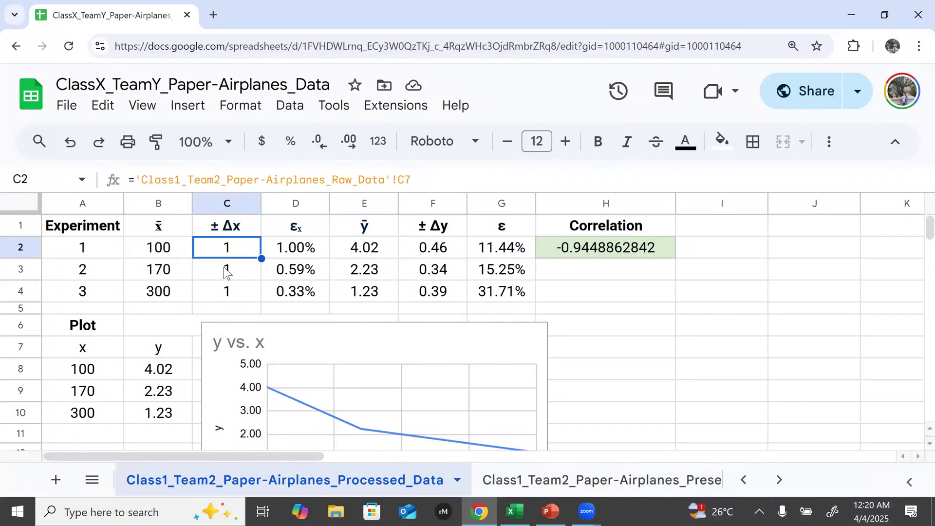
{"action": "left_click", "coordinate": [223, 267]}
{"action": "left_click", "coordinate": [227, 292]}
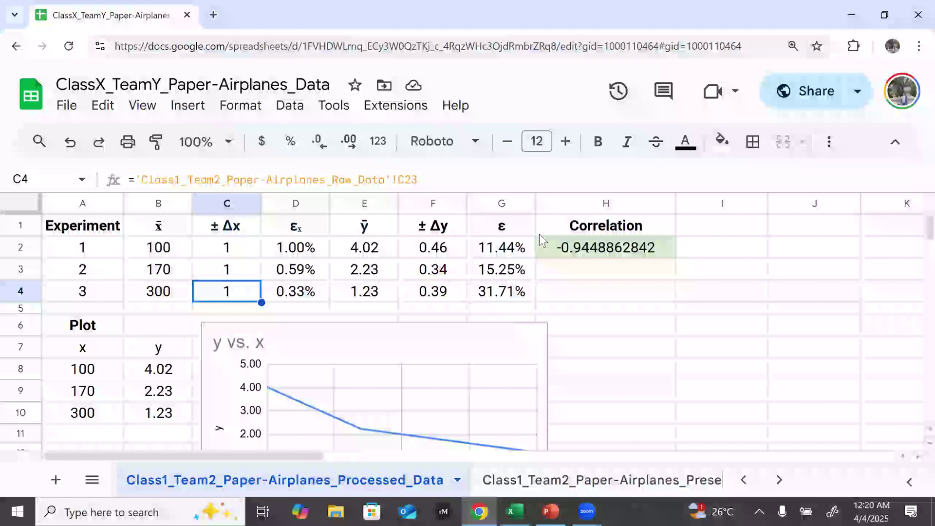
- Highlight Experiment 1's Average row 7 on the Raw_Data sheet and return to the Processed_Data sheet
{"action": "left_click", "coordinate": [743, 480]}
{"action": "left_click", "coordinate": [198, 479]}
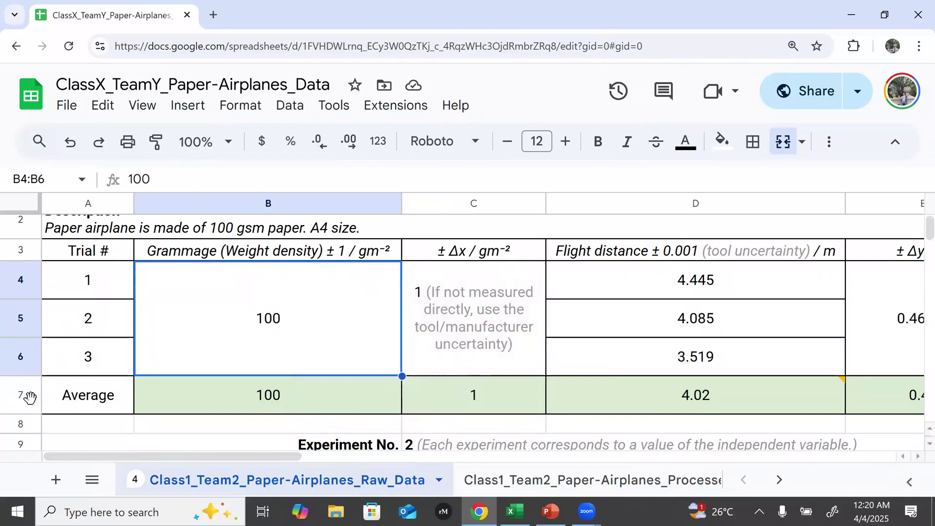
{"action": "left_click", "coordinate": [21, 396]}
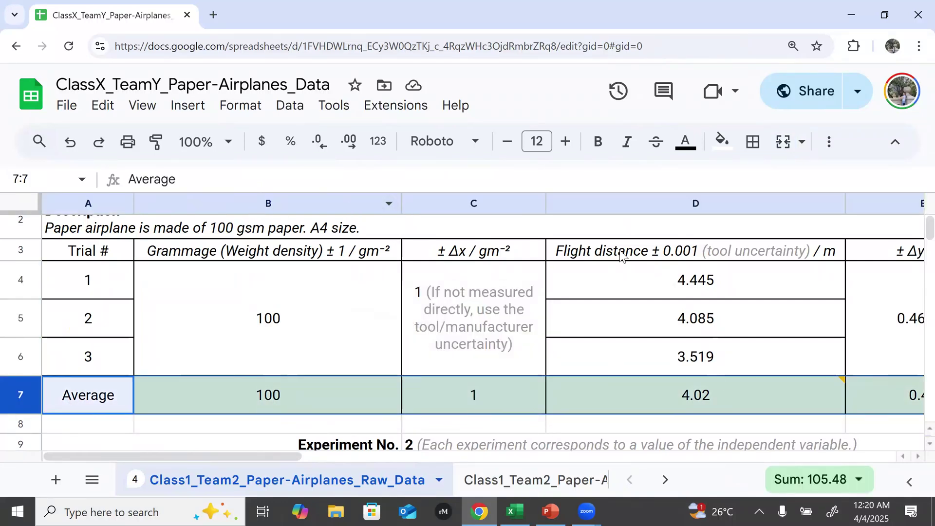
{"action": "left_click", "coordinate": [535, 481]}
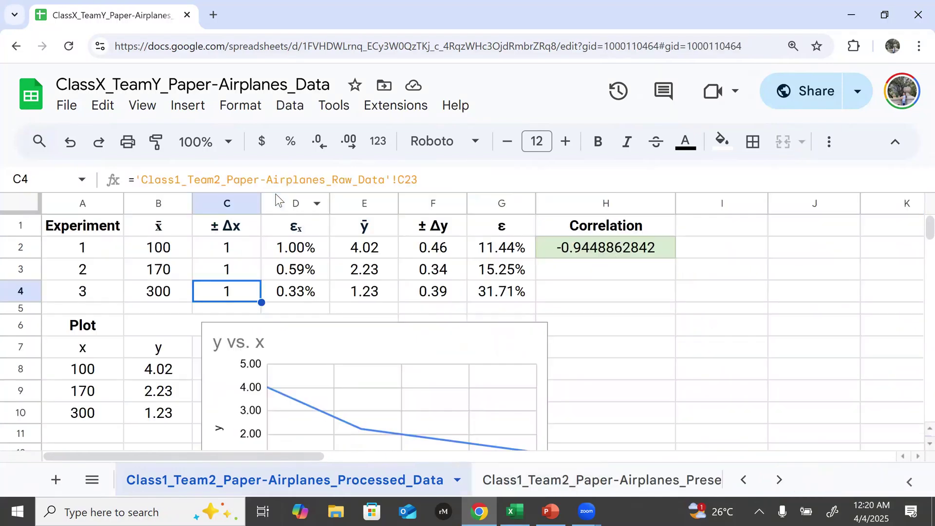
- Clear the ± Δx cells C2:C4 and refill them by extending the x̄ formulas from B2:B4 one column across
{"action": "left_click_drag", "start_coordinate": [213, 252], "coordinate": [222, 292]}
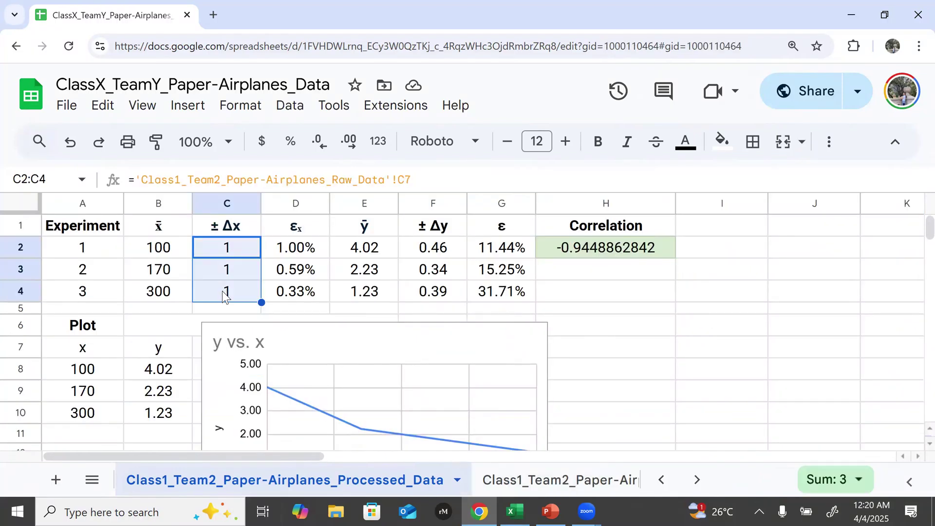
{"action": "key", "text": "Delete"}
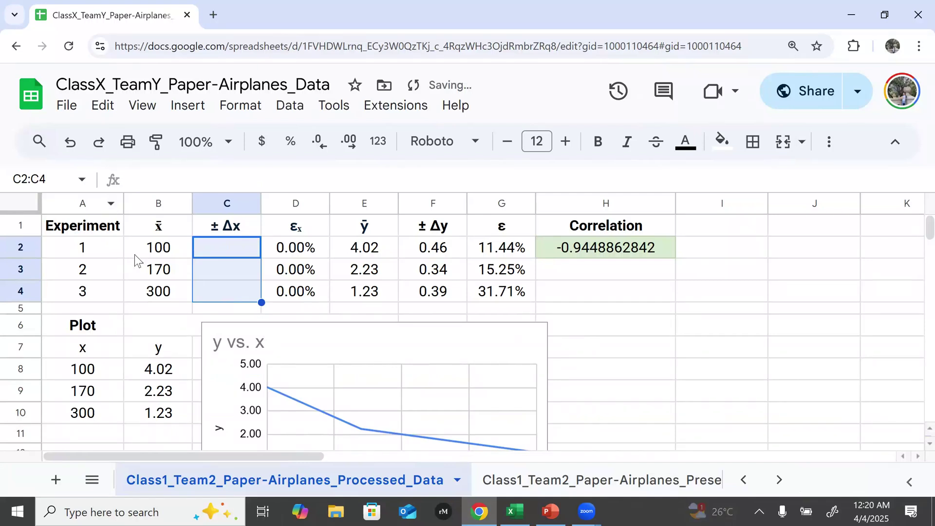
{"action": "left_click_drag", "start_coordinate": [143, 251], "coordinate": [154, 293]}
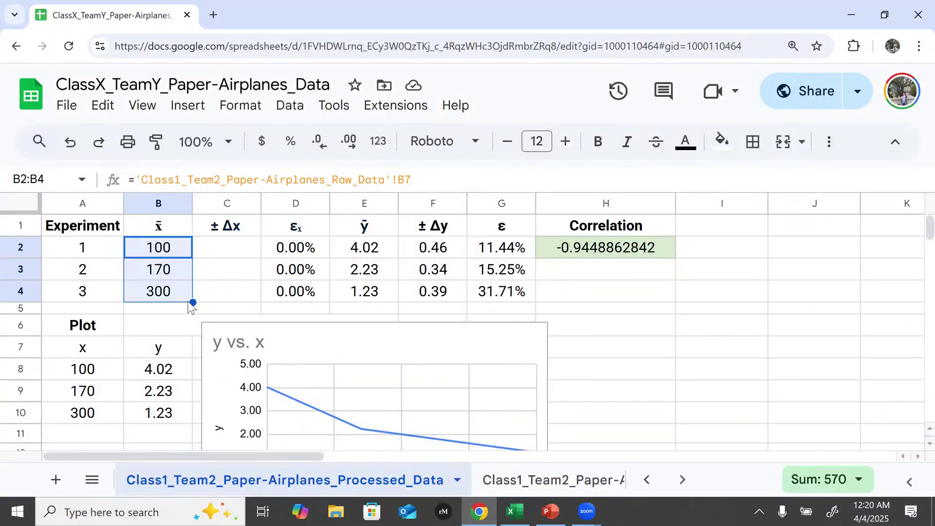
{"action": "left_click_drag", "start_coordinate": [193, 302], "coordinate": [250, 301]}
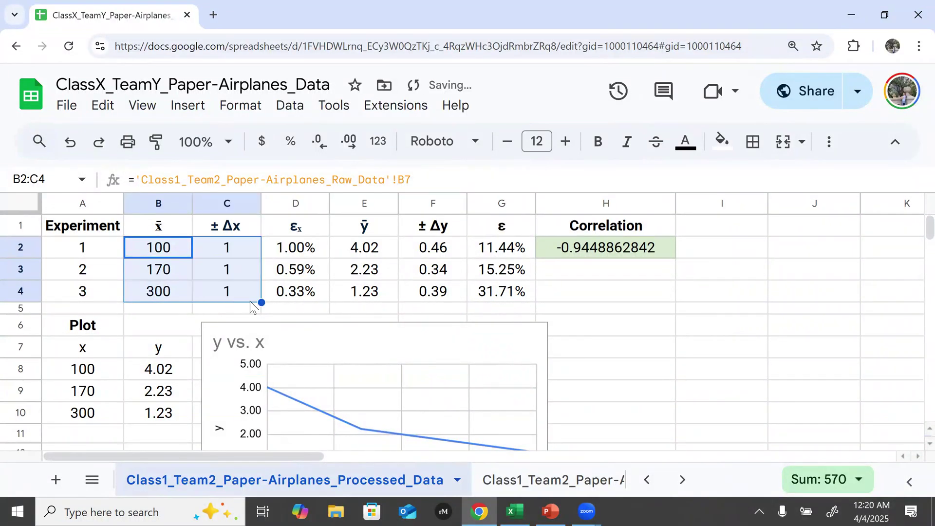
- Examine the column letter C of the Raw_Data reference in C2's refilled formula, and check C4
{"action": "left_click", "coordinate": [249, 253]}
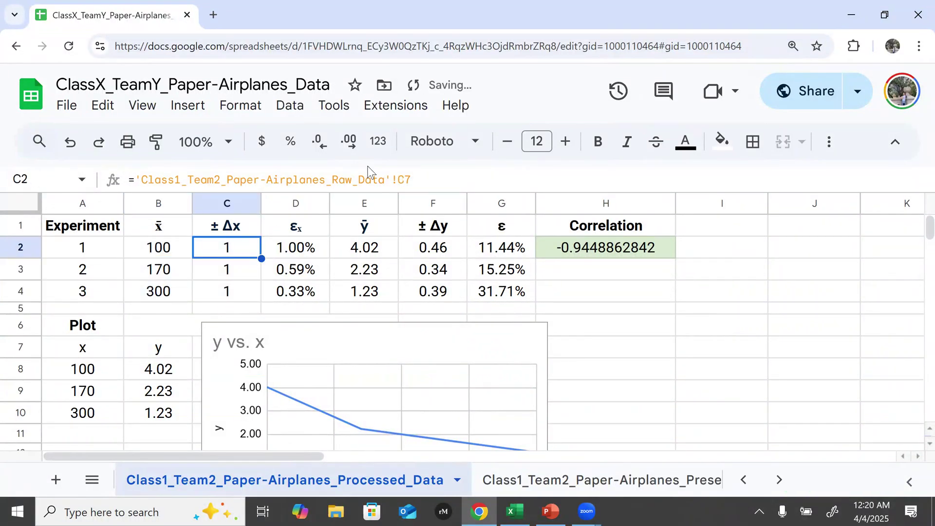
{"action": "left_click", "coordinate": [405, 180]}
{"action": "left_click_drag", "start_coordinate": [406, 179], "coordinate": [399, 180]}
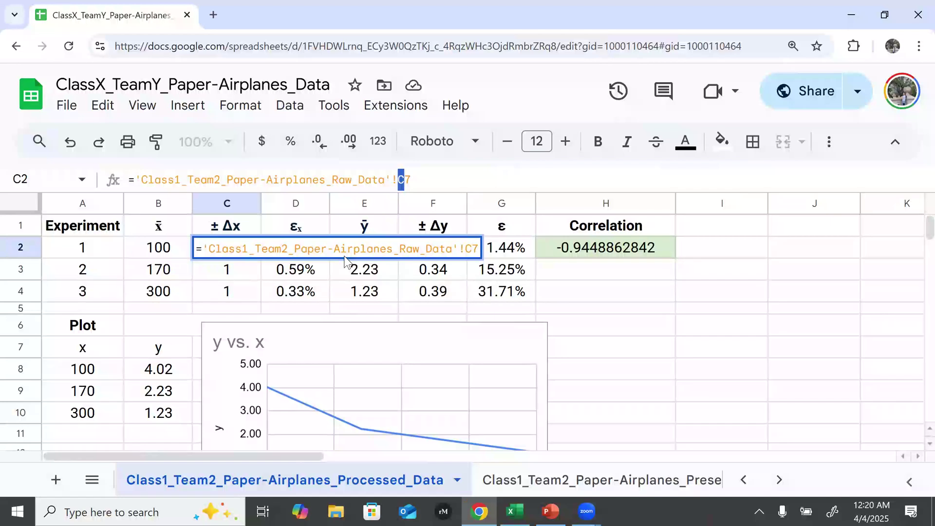
{"action": "key", "text": "Escape"}
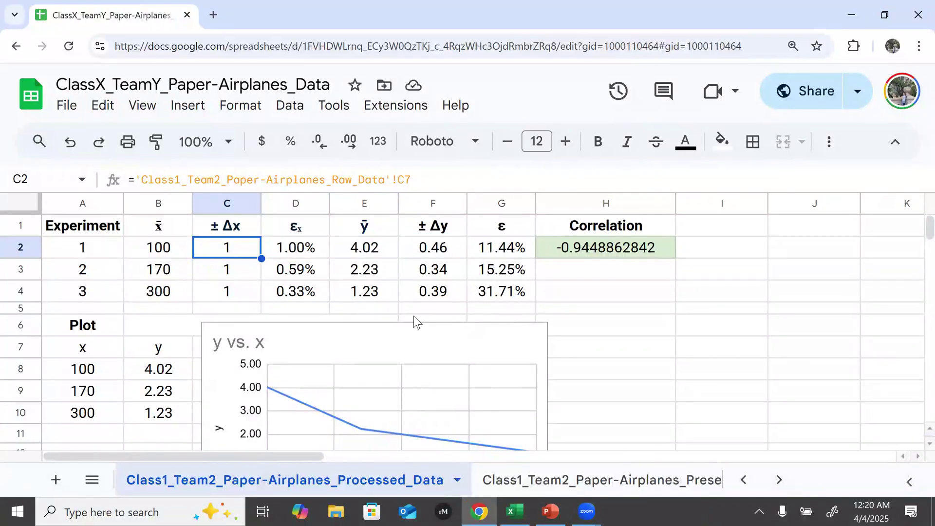
{"action": "left_click", "coordinate": [237, 293]}
- Inspect the Raw_Data references behind the ȳ values in E2 and E4 and the ± Δy value in F2
{"action": "left_click", "coordinate": [373, 244]}
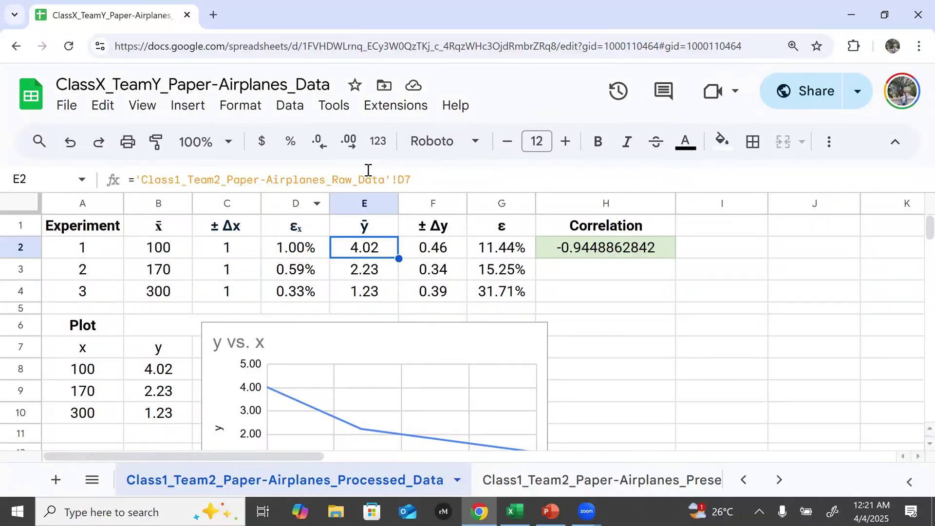
{"action": "left_click", "coordinate": [462, 179]}
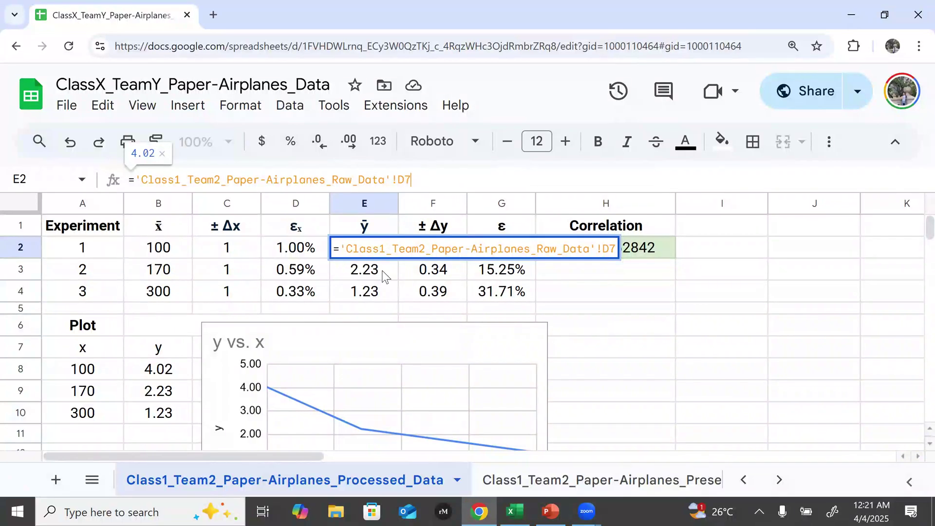
{"action": "key", "text": "Return"}
{"action": "left_click", "coordinate": [380, 289]}
{"action": "left_click", "coordinate": [423, 252]}
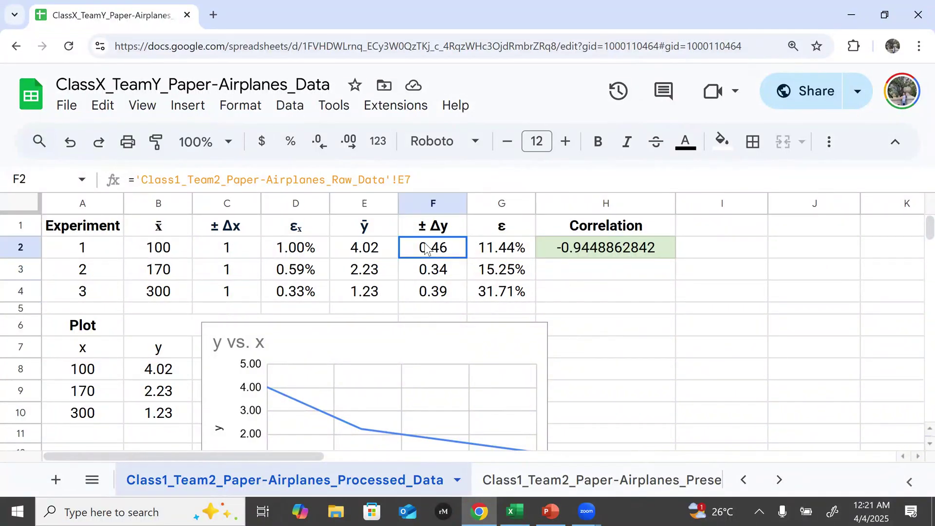
{"action": "left_click", "coordinate": [419, 181]}
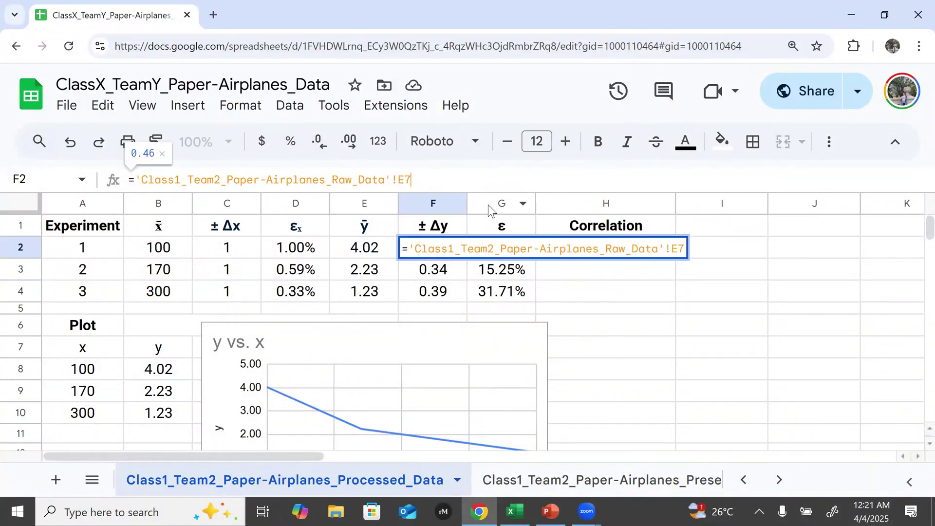
- Extend the ȳ formulas from E2:E4 across into the ± Δy cells F2:F4
{"action": "left_click", "coordinate": [393, 254]}
{"action": "left_click", "coordinate": [388, 298], "text": "shift"}
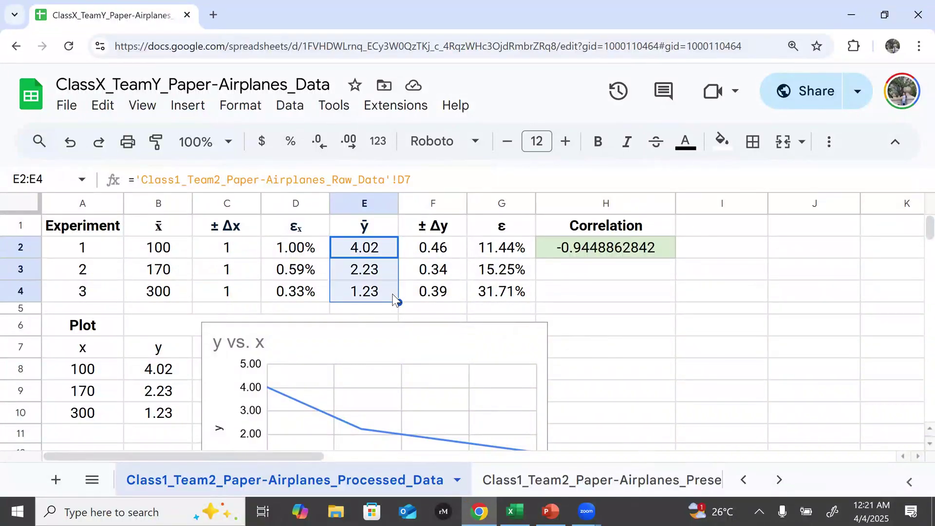
{"action": "left_click_drag", "start_coordinate": [399, 303], "coordinate": [450, 246]}
- Highlight the E7 reference in F2's ± Δy formula to examine it, and leave the formula unchanged
{"action": "left_click", "coordinate": [451, 250]}
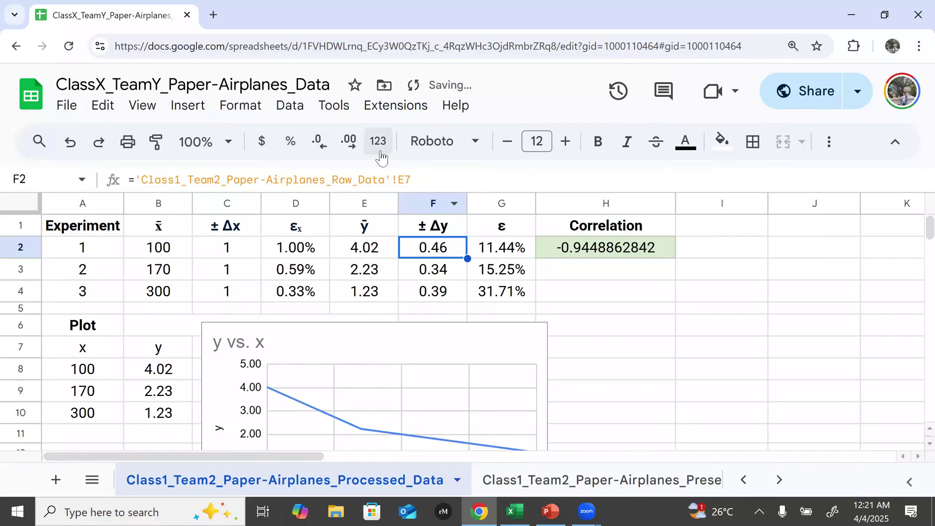
{"action": "left_click", "coordinate": [408, 180]}
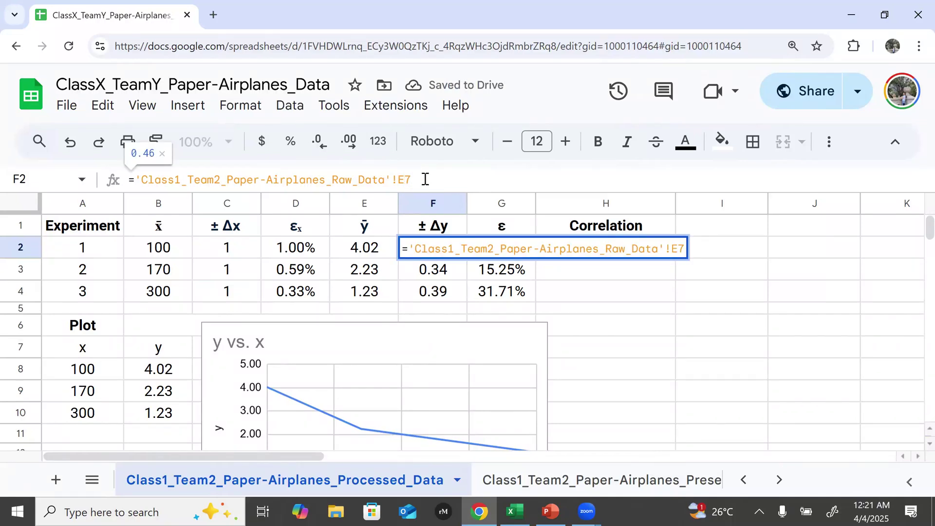
{"action": "left_click_drag", "start_coordinate": [402, 180], "coordinate": [425, 180]}
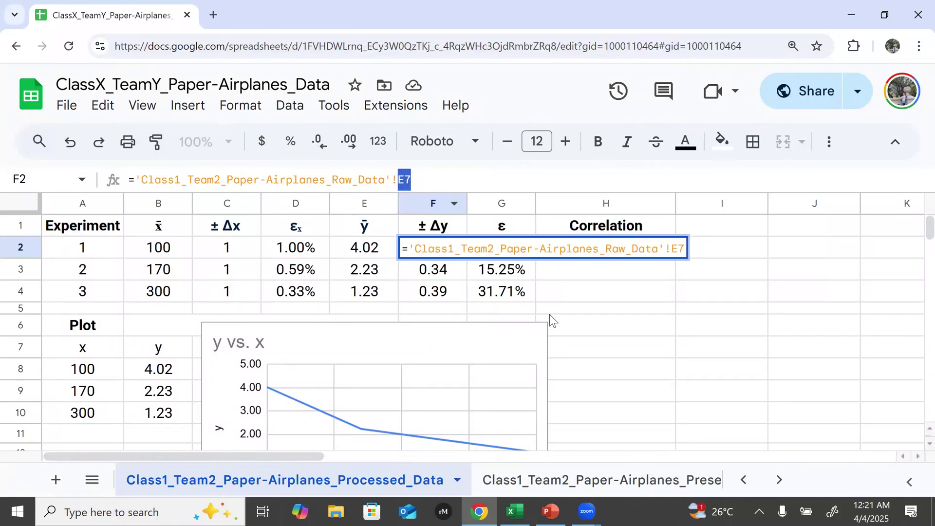
{"action": "left_click", "coordinate": [571, 309]}
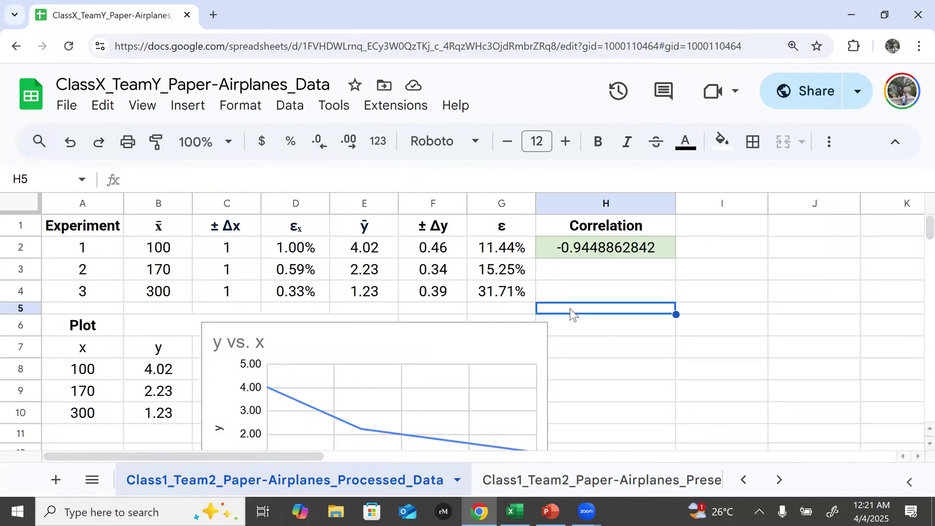
- Draft a comment on the εₓ header in D1 reading "ratio between the absolute uncertainty and the expected value"
{"action": "left_click", "coordinate": [312, 253]}
{"action": "left_click", "coordinate": [313, 225]}
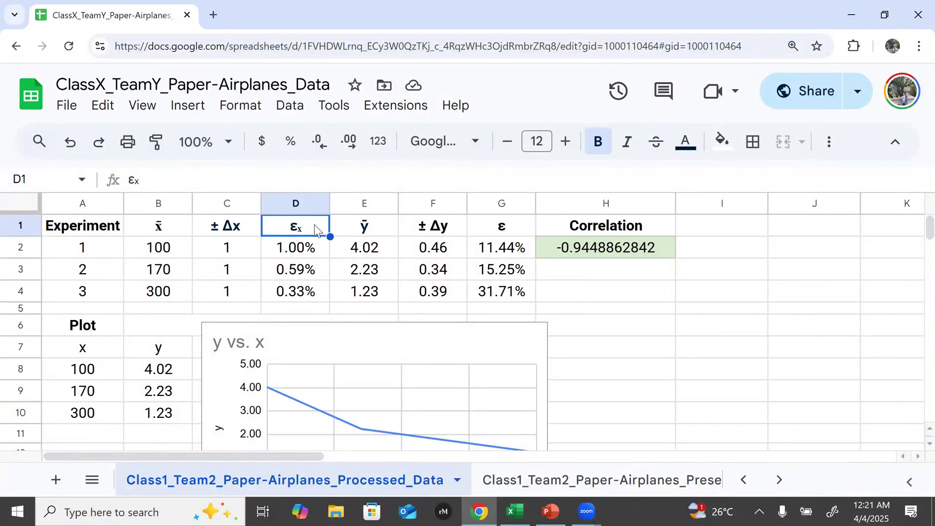
{"action": "key", "text": "ctrl+alt+m"}
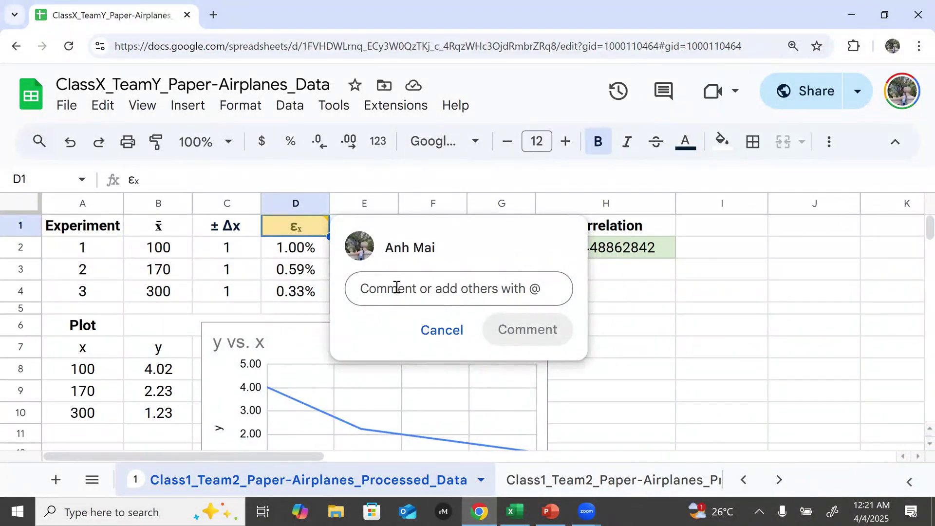
{"action": "type", "text": "ration"}
{"action": "key", "text": "BackSpace"}
{"action": "type", "text": "betwe"}
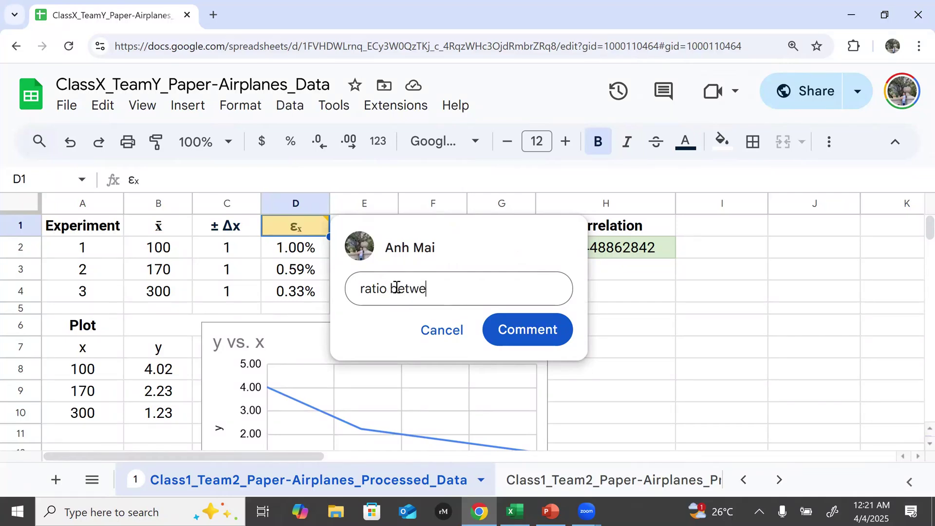
{"action": "type", "text": "en the a"}
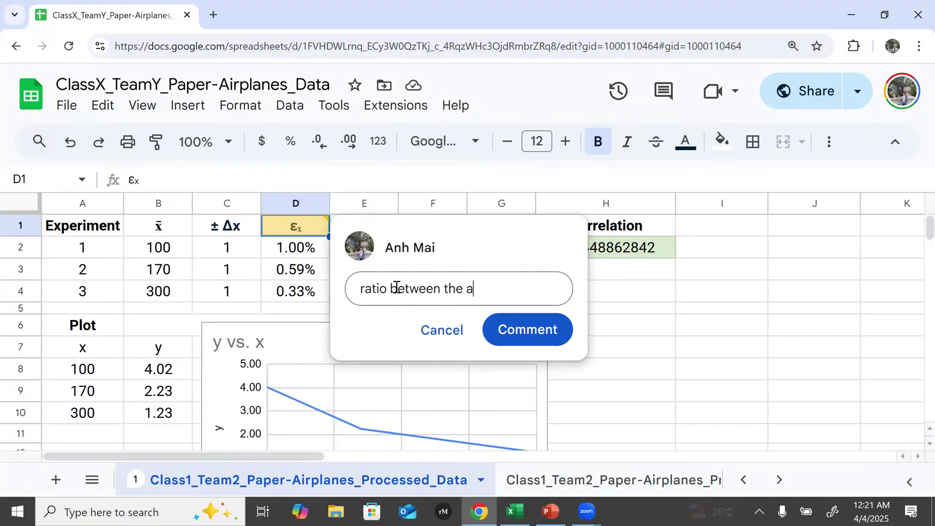
{"action": "type", "text": "bsolute uncertain"}
{"action": "key", "text": "BackSpace"}
{"action": "type", "text": "inty and the "}
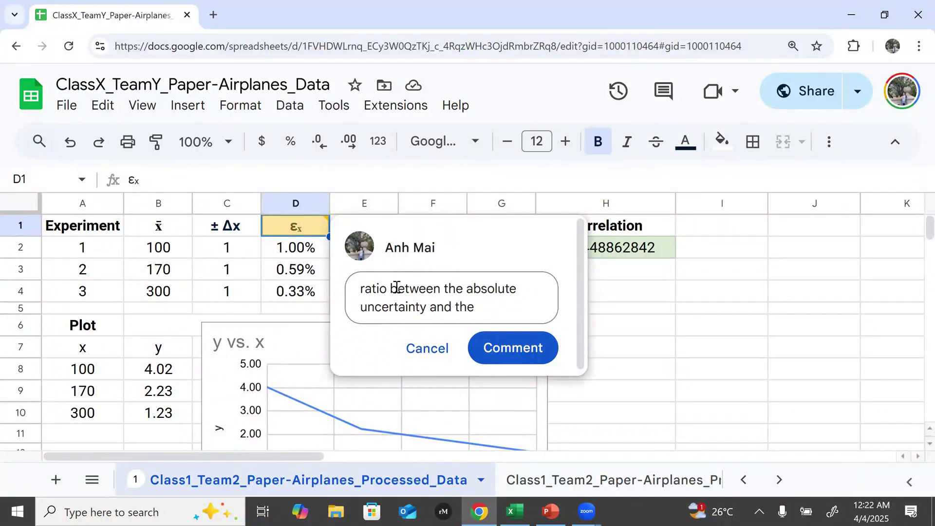
{"action": "type", "text": "expected value"}
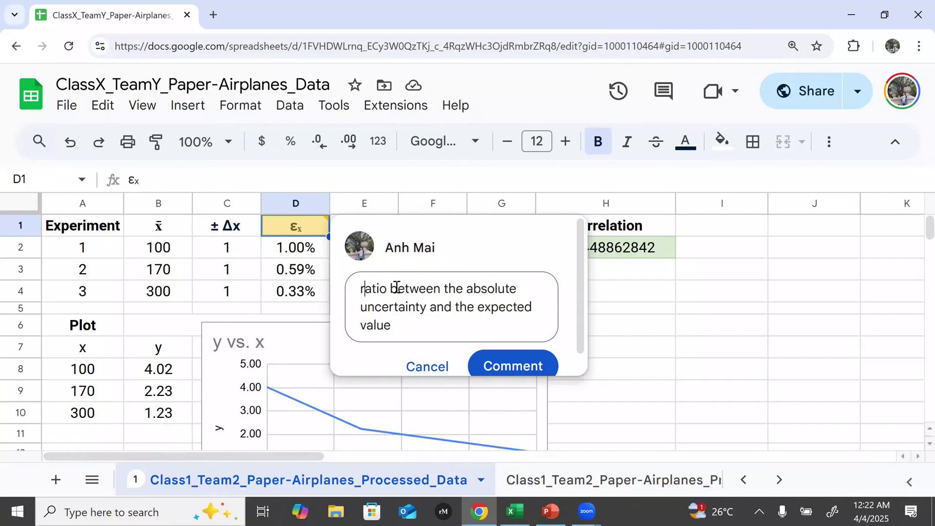
- Prefix the D1 comment text with "relative uncertainty = " and post the comment
{"action": "type", "text": "="}
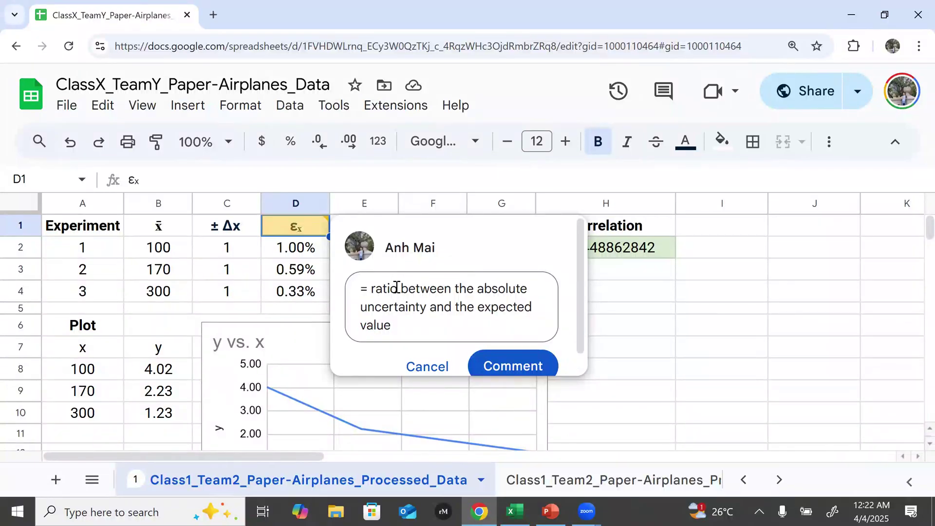
{"action": "type", "text": "relative "}
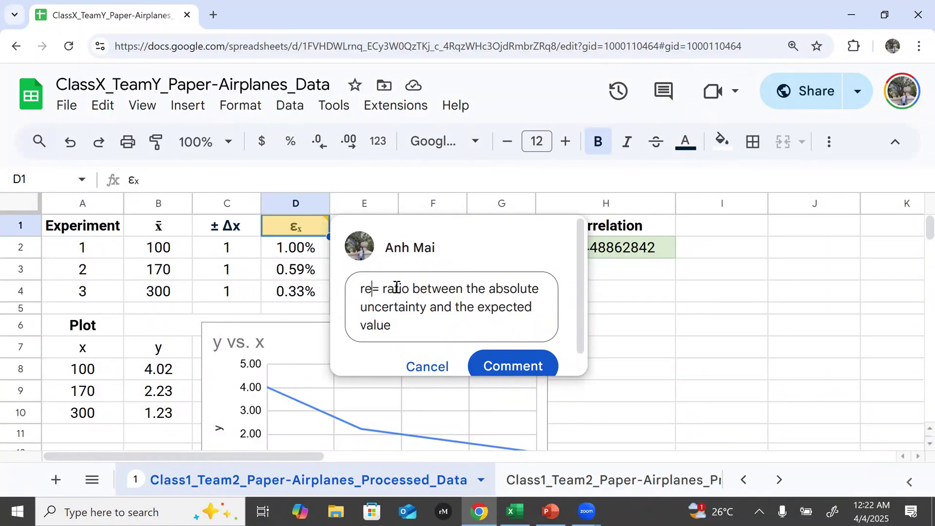
{"action": "type", "text": "uncertainty = ratio"}
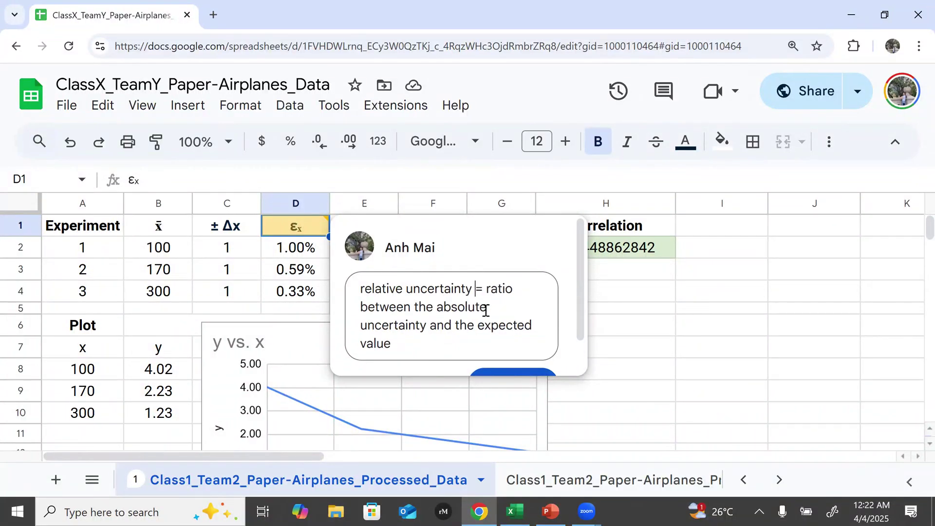
{"action": "scroll", "coordinate": [516, 312], "scroll_direction": "down", "scroll_amount": 1}
{"action": "left_click", "coordinate": [504, 352]}
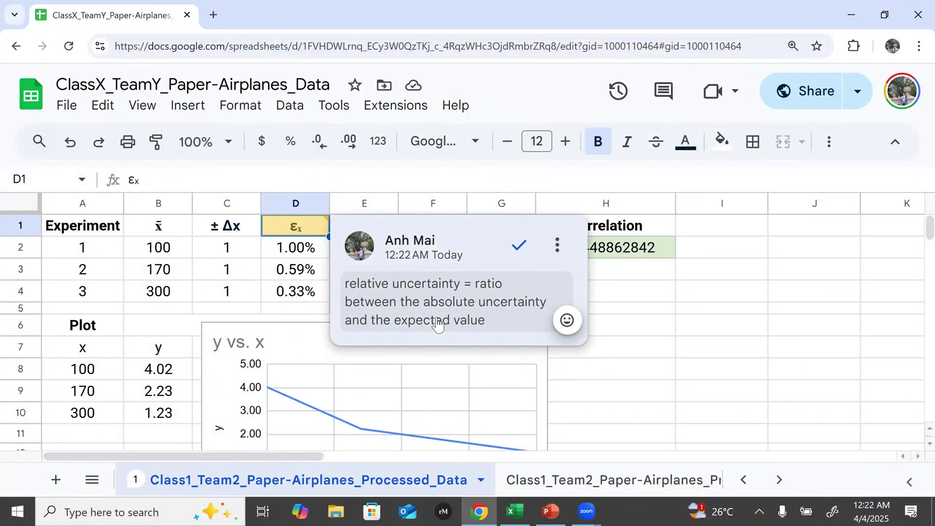
- Reply to the D1 comment with "< 10% --> good precision of the measurement" and close the comment thread
{"action": "left_click", "coordinate": [558, 245]}
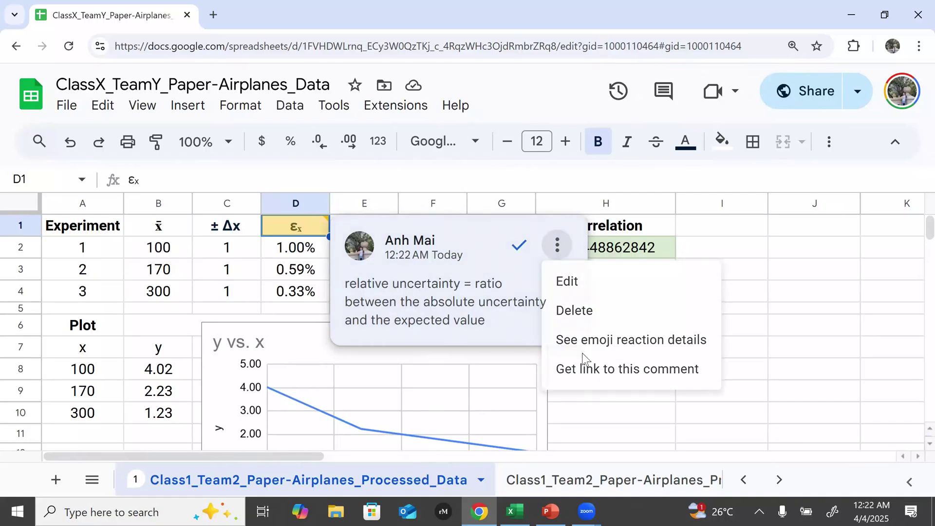
{"action": "left_click", "coordinate": [457, 338]}
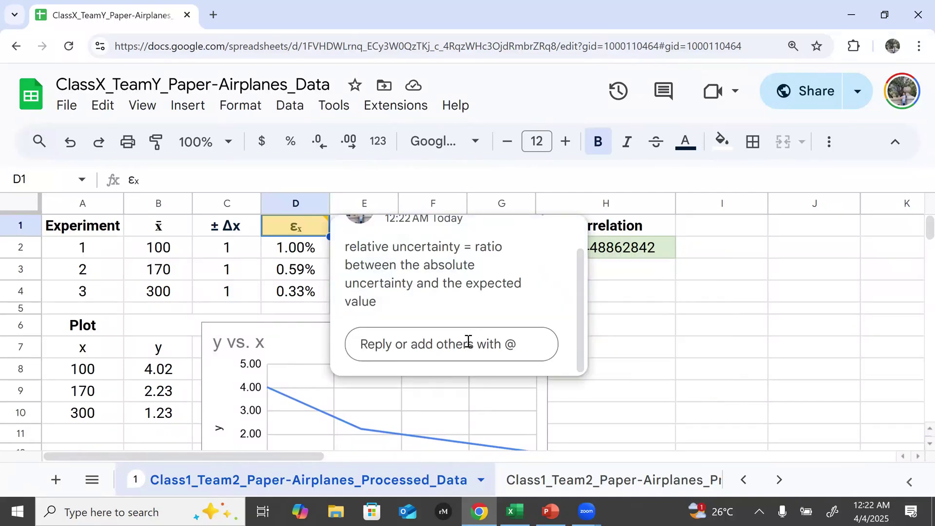
{"action": "type", "text": "<"}
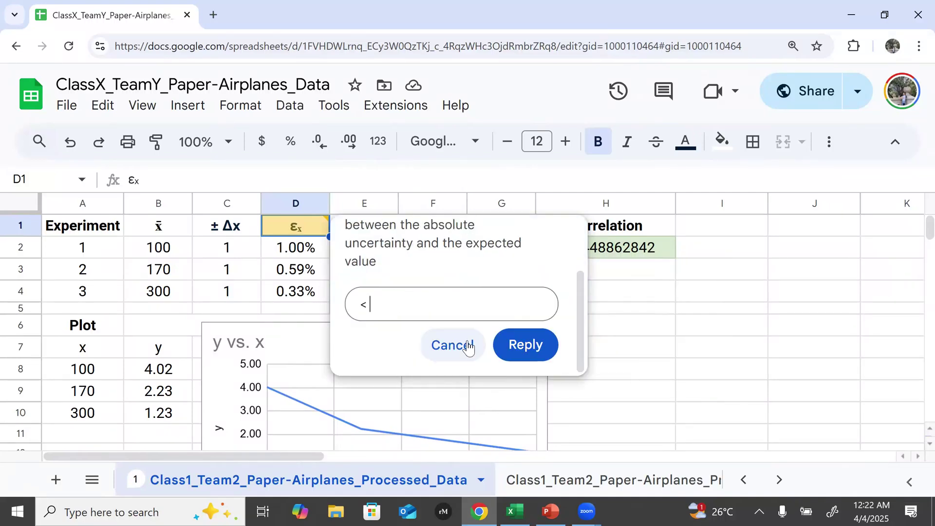
{"action": "type", "text": " 10% --> good preci"}
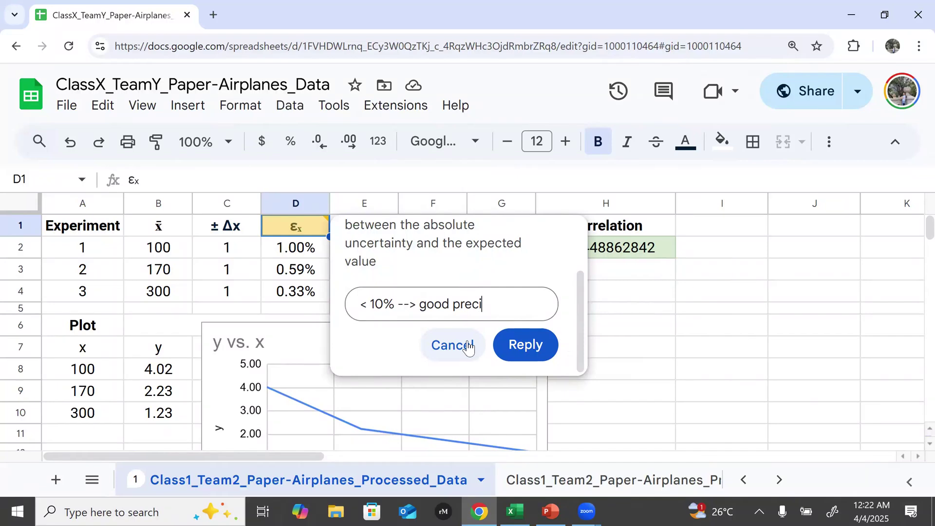
{"action": "type", "text": "sion of the measurement"}
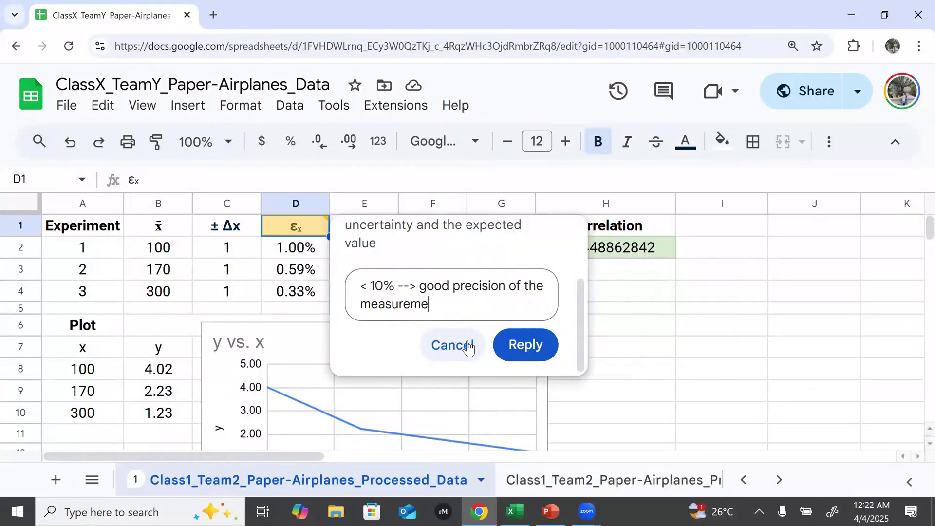
{"action": "left_click", "coordinate": [521, 344]}
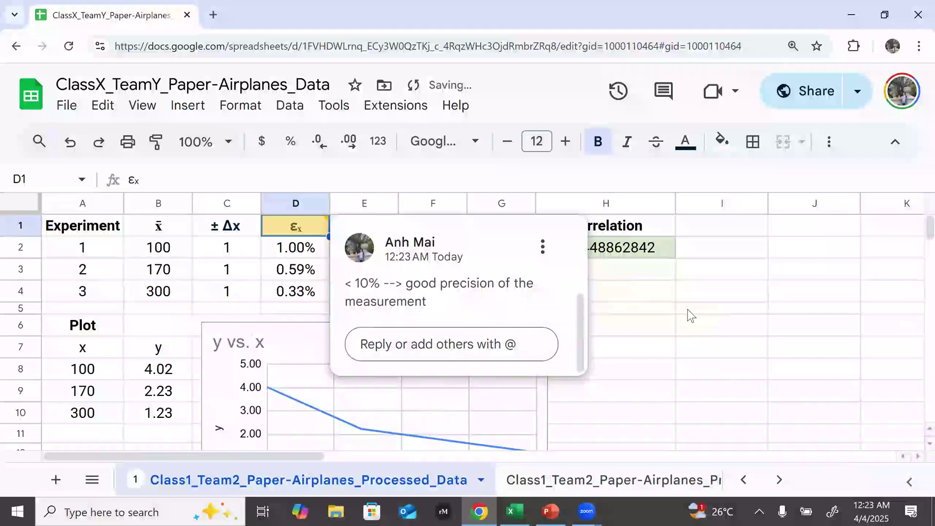
{"action": "left_click", "coordinate": [692, 322]}
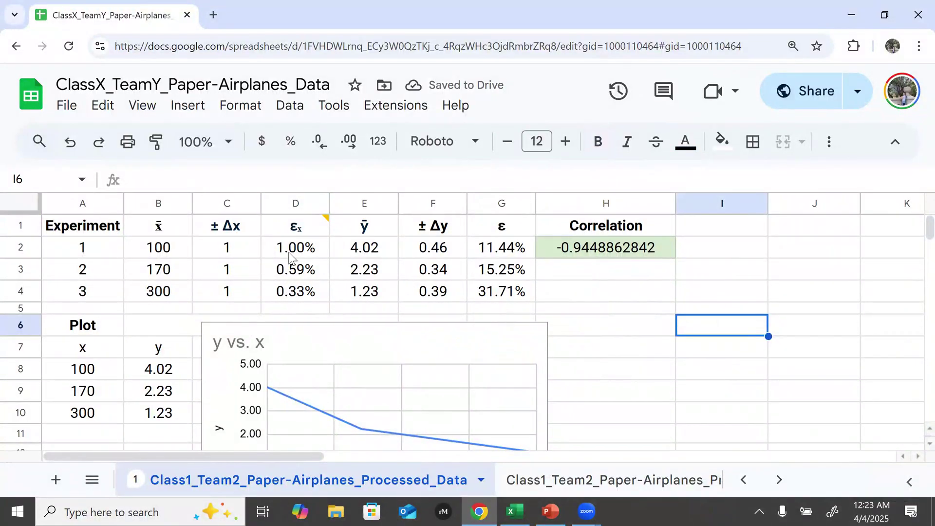
- Review the εₓ formulas in D2:D4, the ȳ references in E2 and E4, and the ± Δy cells F2:F4
{"action": "left_click_drag", "start_coordinate": [304, 248], "coordinate": [312, 292]}
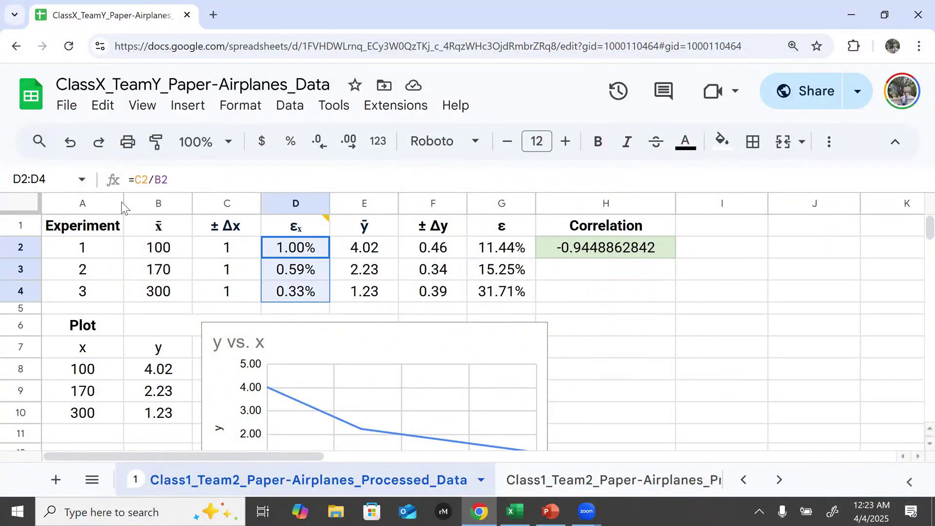
{"action": "left_click", "coordinate": [378, 249]}
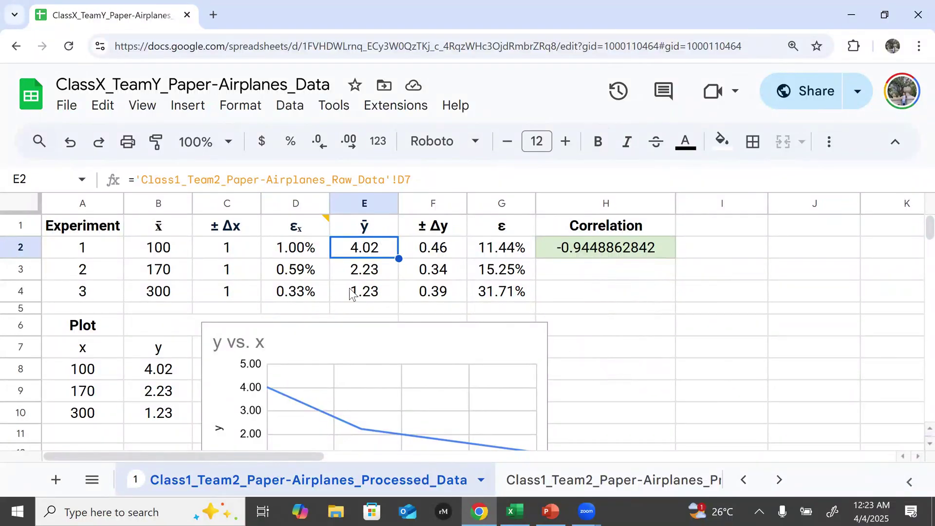
{"action": "left_click", "coordinate": [383, 294]}
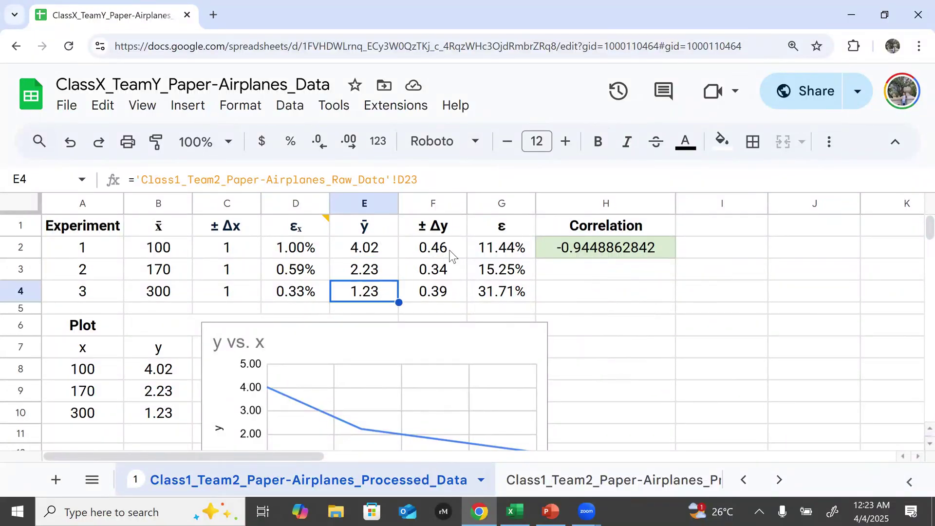
{"action": "left_click", "coordinate": [450, 254]}
{"action": "left_click", "coordinate": [461, 287], "text": "shift"}
{"action": "left_click", "coordinate": [577, 298]}
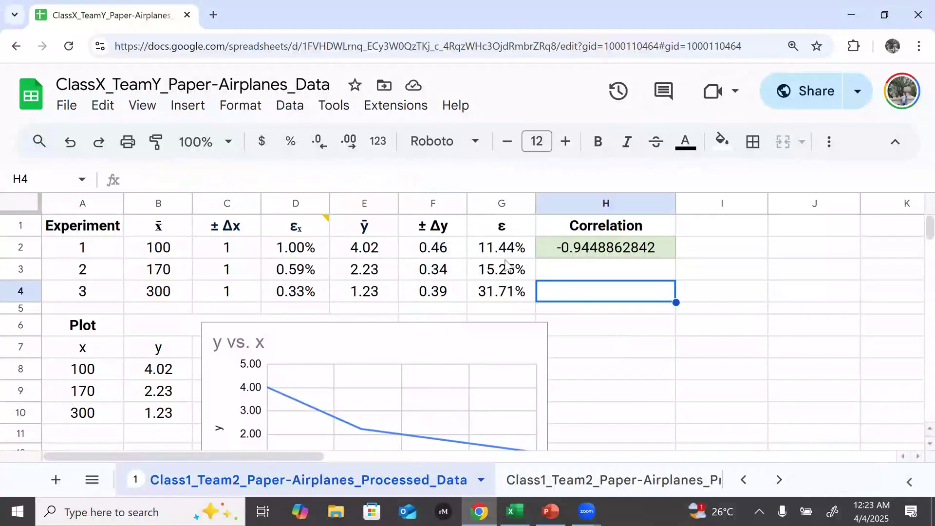
- Examine the ε formulas in G2:G4 and compare them with the ± Δy value in F2
{"action": "left_click", "coordinate": [512, 254]}
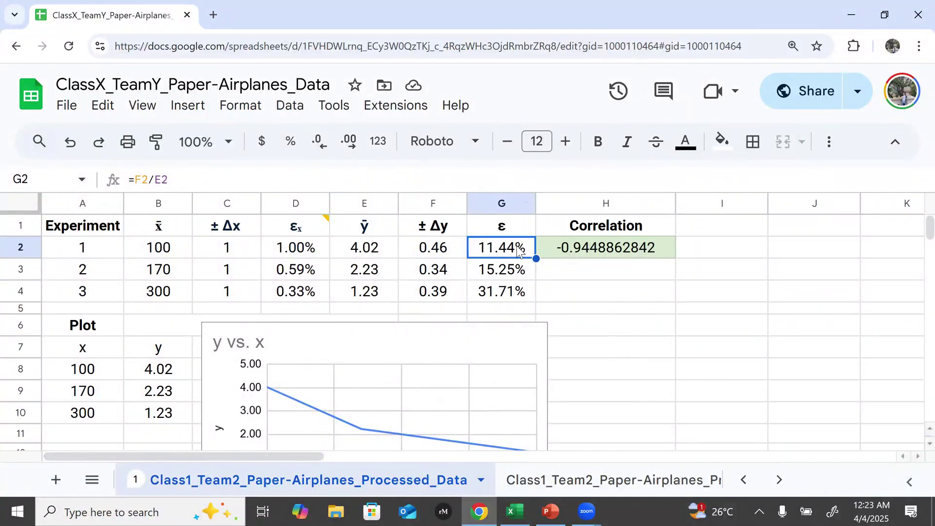
{"action": "left_click", "coordinate": [504, 297]}
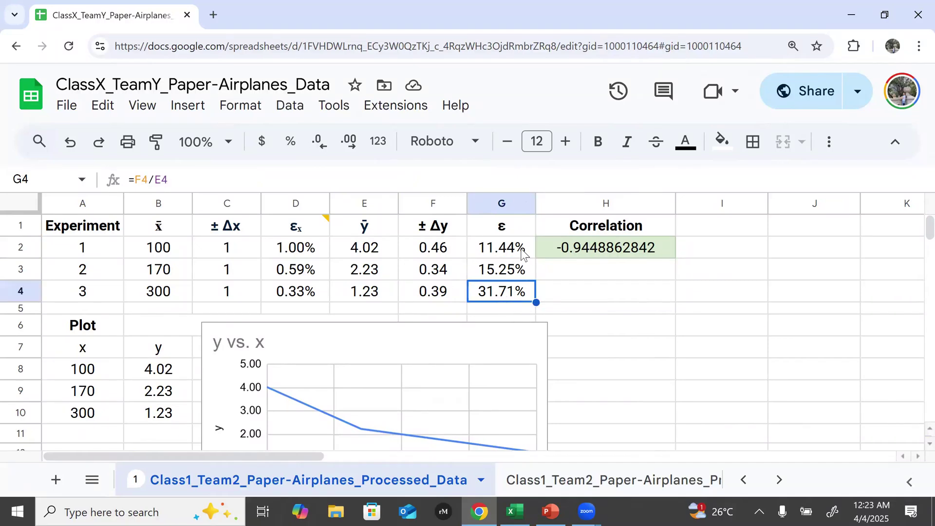
{"action": "left_click", "coordinate": [525, 257]}
{"action": "left_click_drag", "start_coordinate": [525, 282], "coordinate": [517, 298]}
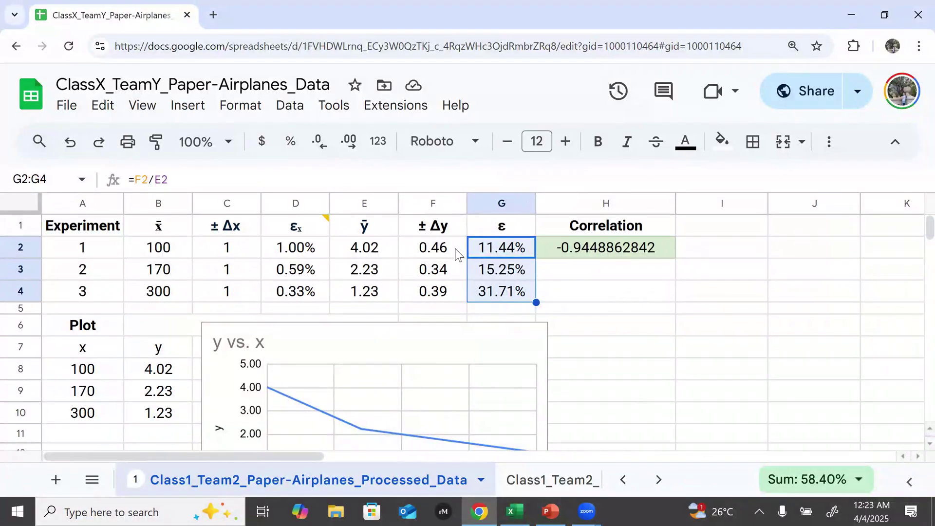
{"action": "left_click", "coordinate": [403, 246]}
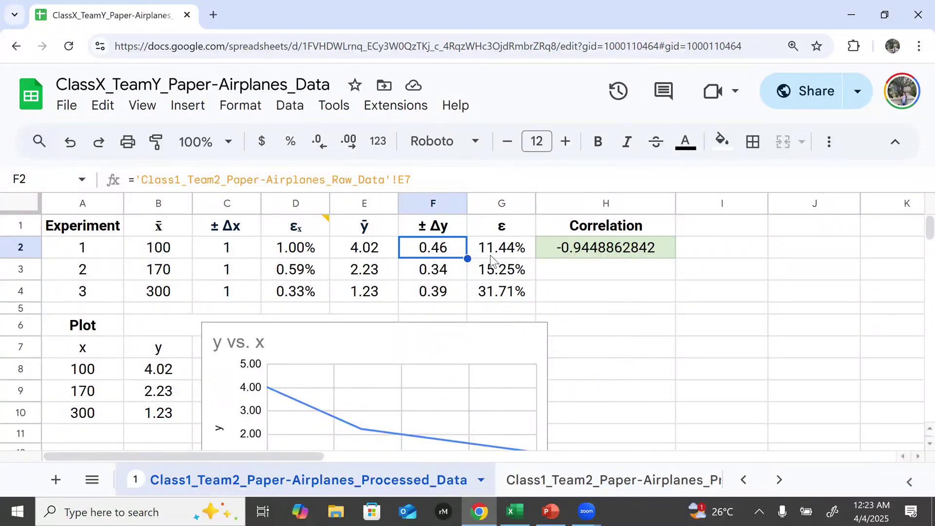
{"action": "left_click", "coordinate": [495, 291]}
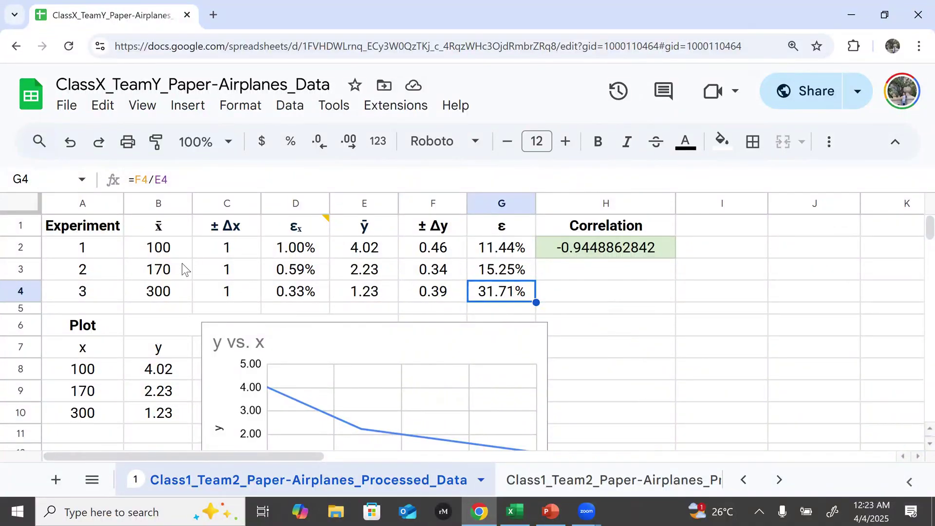
- Bring the whole Plot table and chart into view and examine the x and y headers in A7 and B7
{"action": "scroll", "coordinate": [168, 316], "scroll_direction": "down", "scroll_amount": 3}
{"action": "scroll", "coordinate": [282, 308], "scroll_direction": "up", "scroll_amount": 3}
{"action": "scroll", "coordinate": [282, 307], "scroll_direction": "down", "scroll_amount": 2}
{"action": "key", "text": "ctrl+minus"}
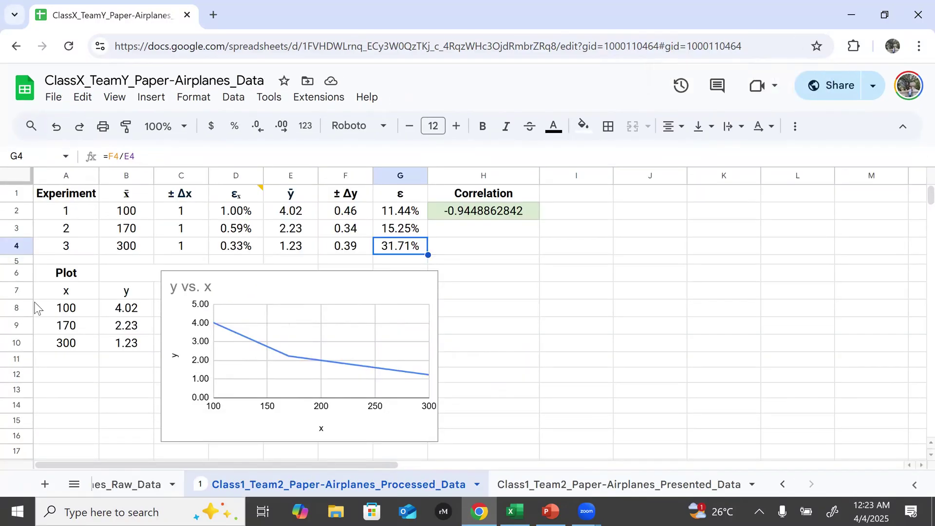
{"action": "left_click", "coordinate": [65, 292]}
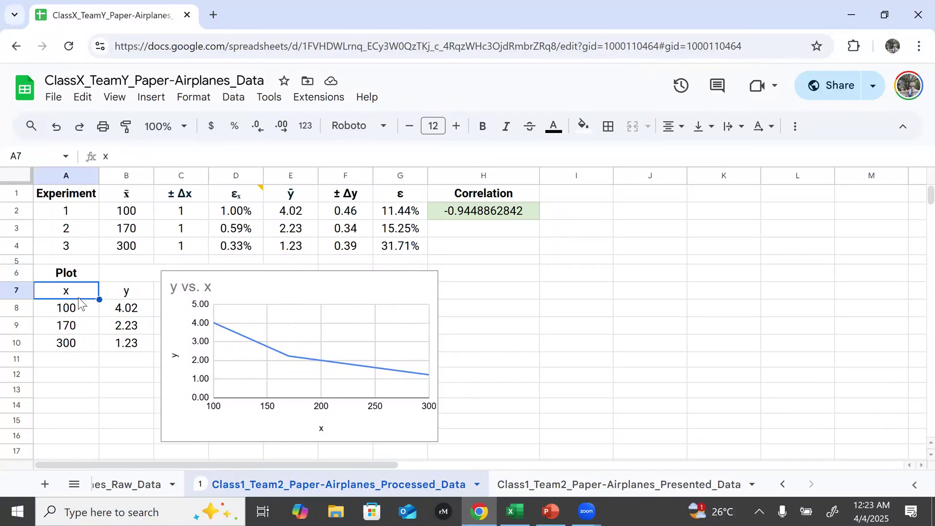
{"action": "left_click", "coordinate": [134, 295]}
{"action": "type", "text": "y"}
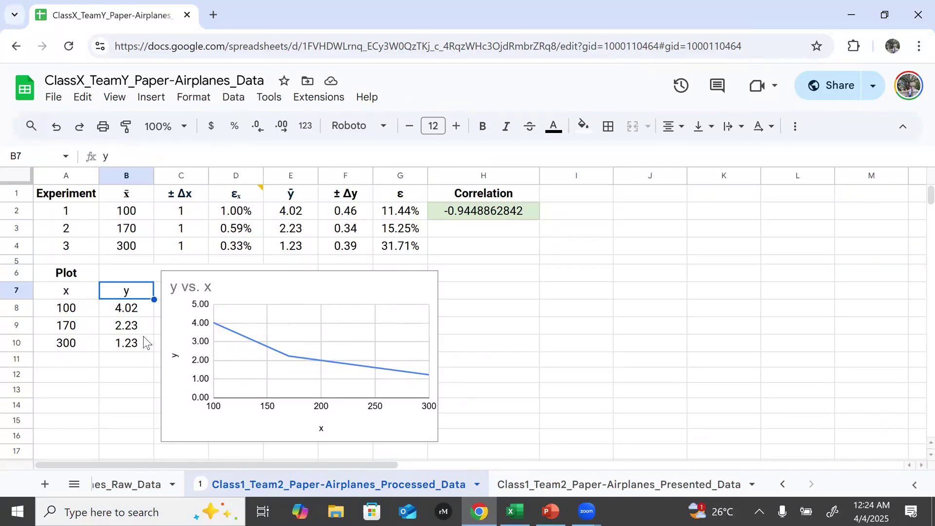
{"action": "left_click", "coordinate": [140, 376]}
- Link the Plot table's first two x values to the x̄ column, entering =B2 in A8 and =B3 in A9
{"action": "left_click", "coordinate": [79, 308]}
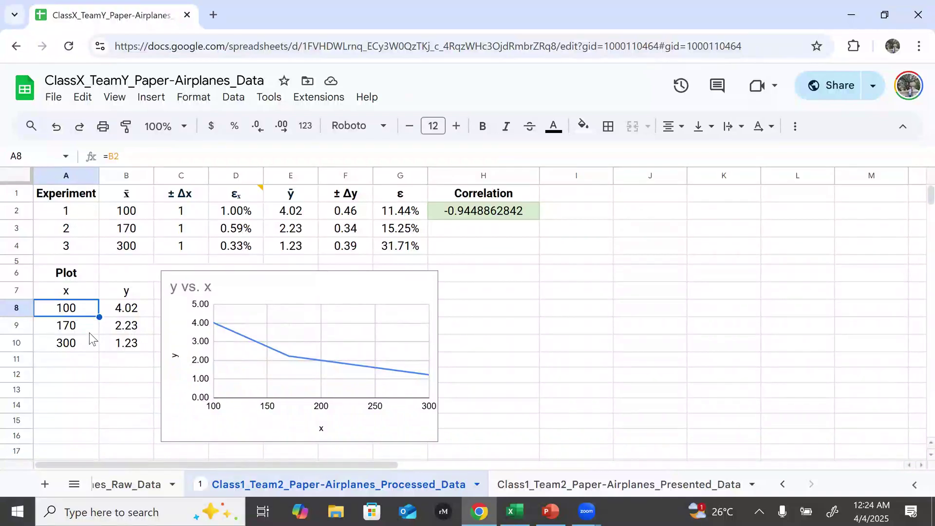
{"action": "type", "text": "="}
{"action": "left_click", "coordinate": [134, 213]}
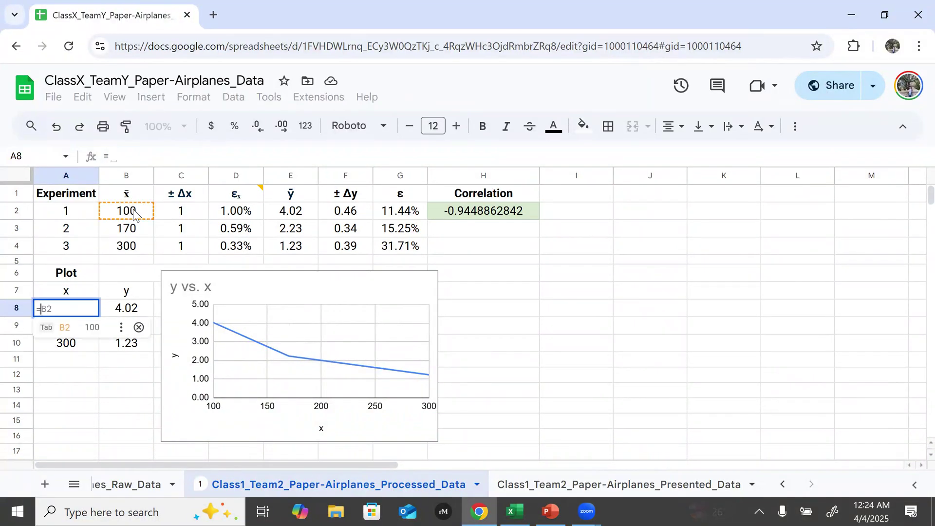
{"action": "key", "text": "Return"}
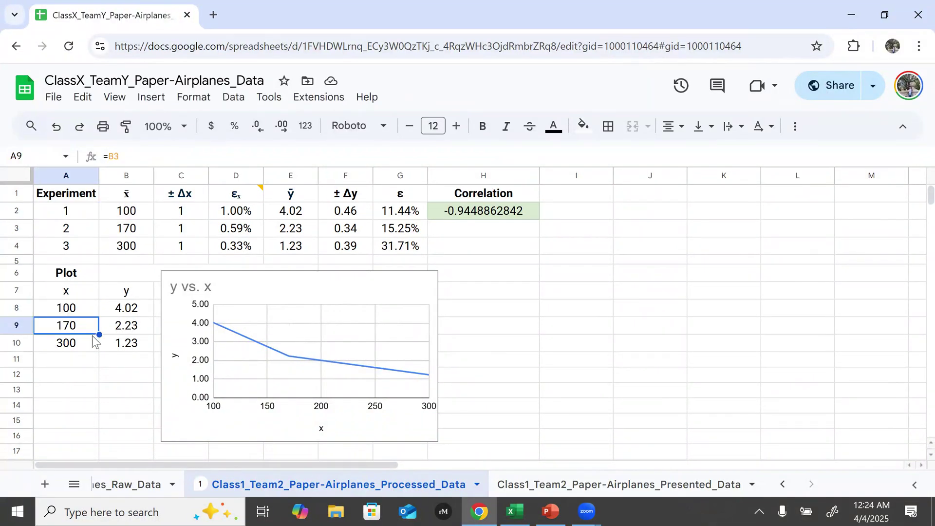
{"action": "type", "text": "="}
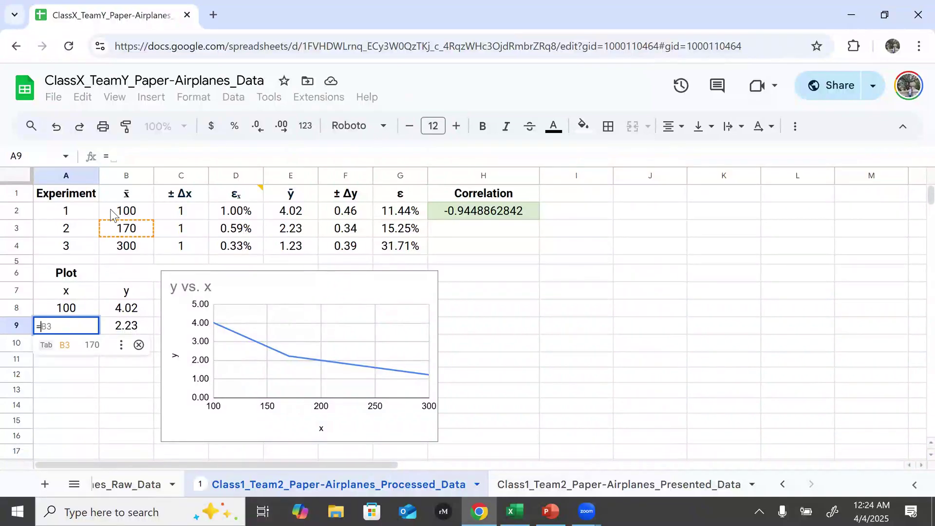
{"action": "left_click", "coordinate": [127, 233]}
{"action": "key", "text": "Return"}
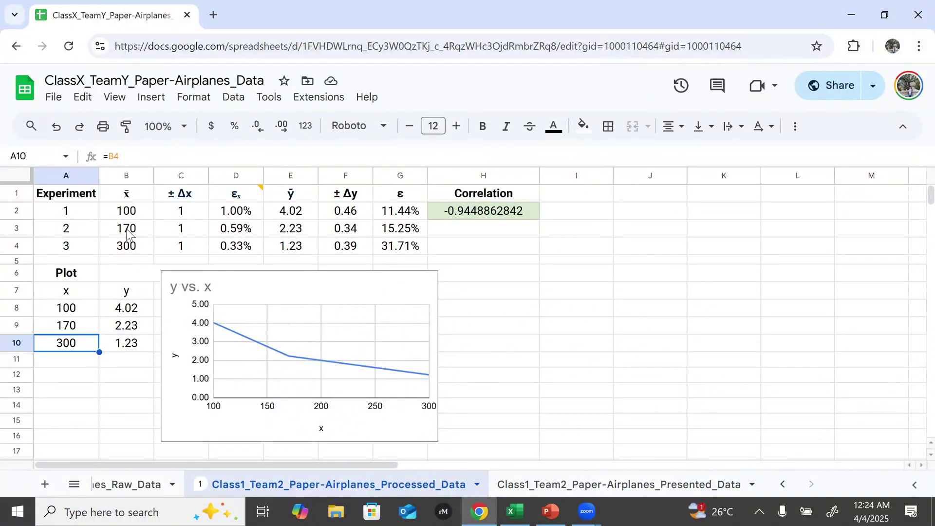
{"action": "left_click", "coordinate": [78, 326]}
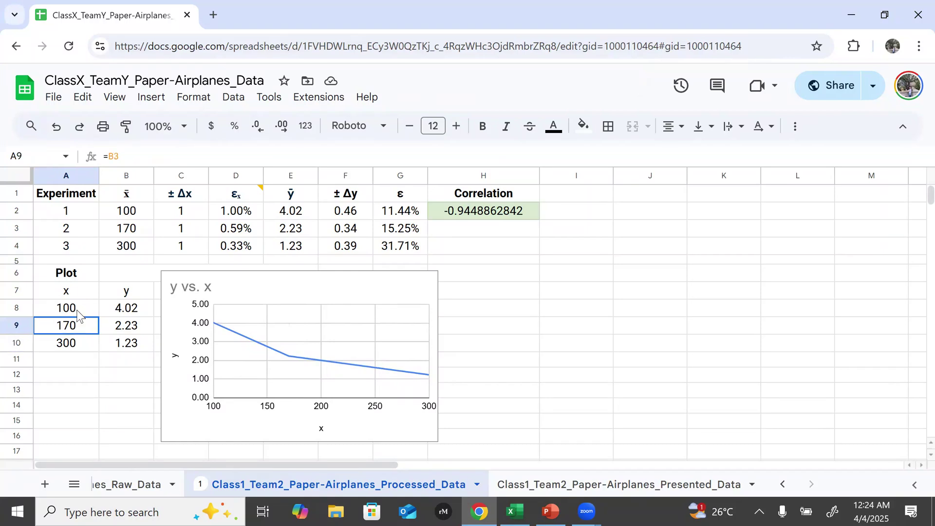
- Fill the x reference in A8 down through A10 and the y reference in B8 down through B10
{"action": "key", "text": "ctrl+c"}
{"action": "left_click", "coordinate": [78, 312]}
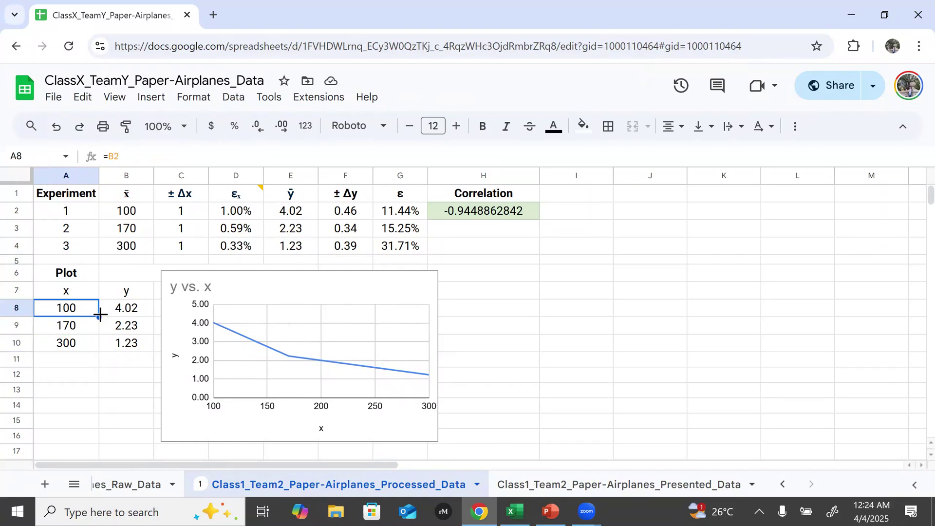
{"action": "left_click_drag", "start_coordinate": [100, 319], "coordinate": [100, 347]}
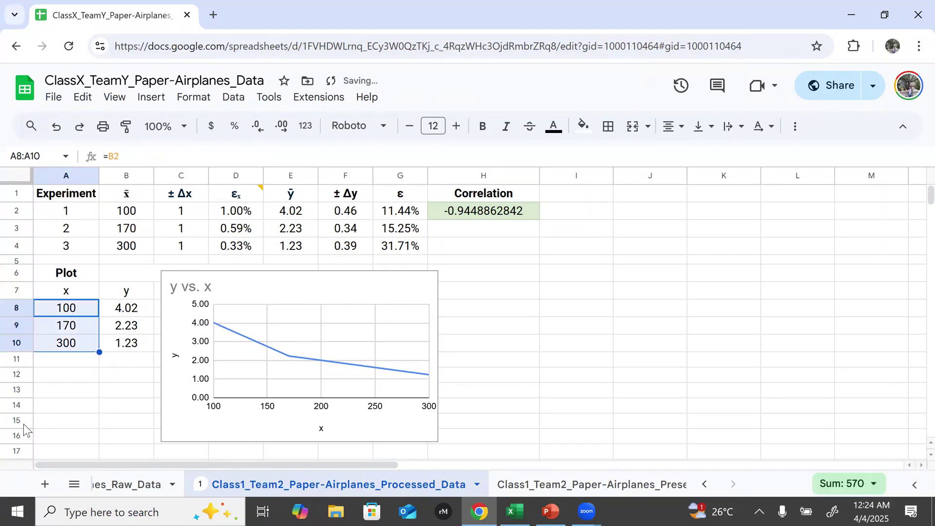
{"action": "left_click", "coordinate": [125, 311]}
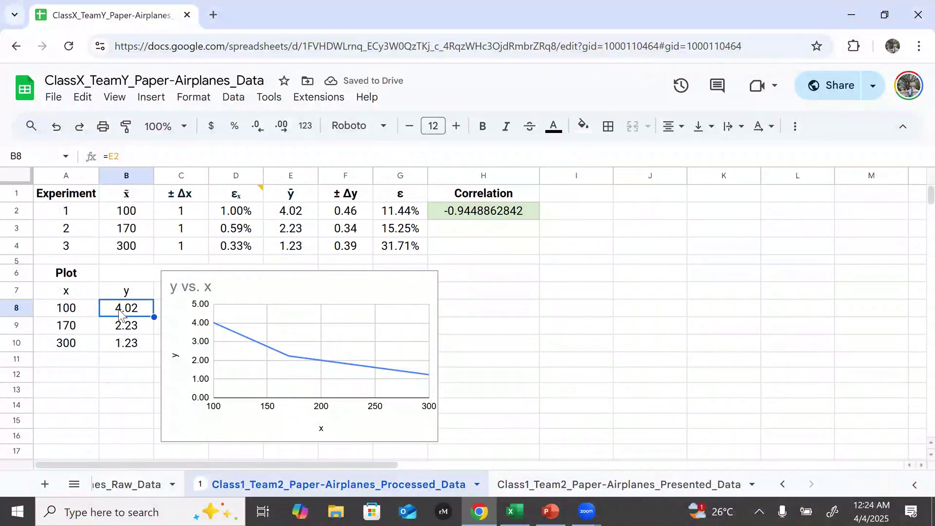
{"action": "left_click_drag", "start_coordinate": [154, 317], "coordinate": [154, 347]}
{"action": "left_click", "coordinate": [138, 387]}
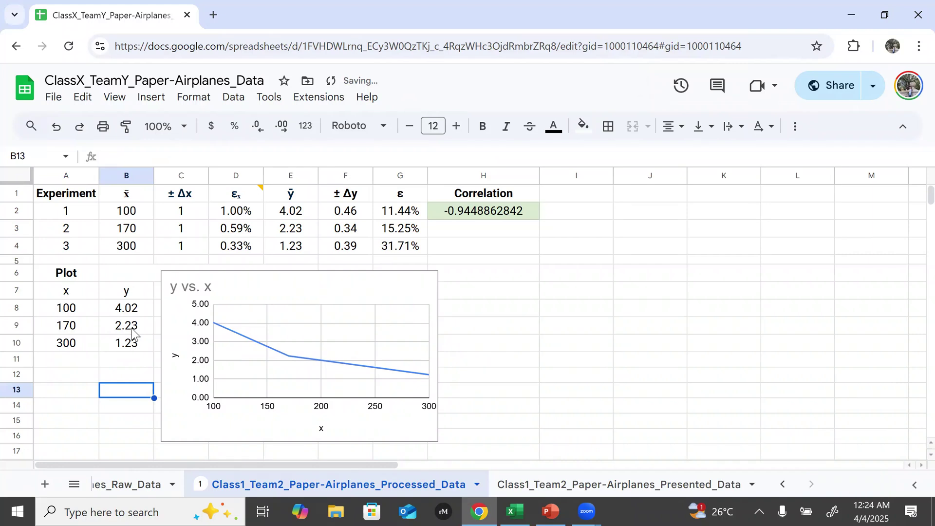
- Insert a line chart from the Plot data in A7:B10, scaled down and placed beside the existing y vs. x chart
{"action": "left_click", "coordinate": [275, 286]}
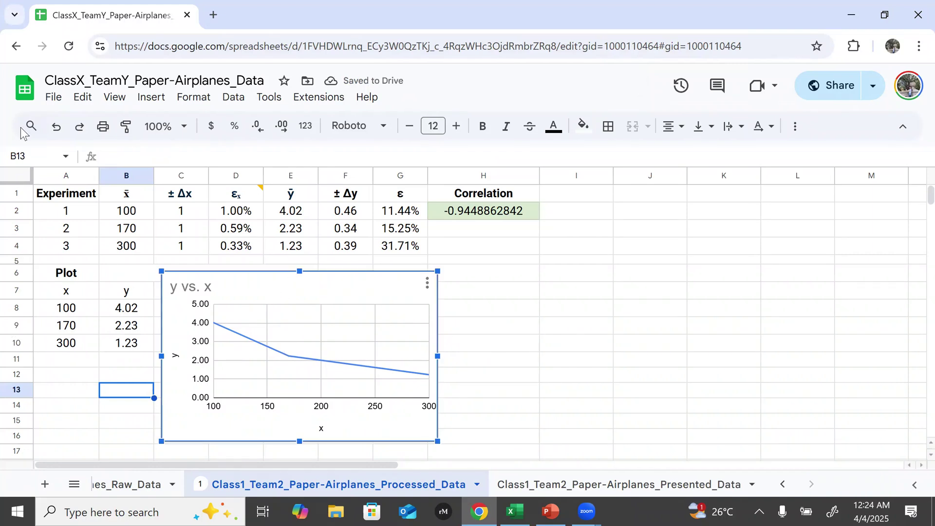
{"action": "left_click", "coordinate": [87, 292]}
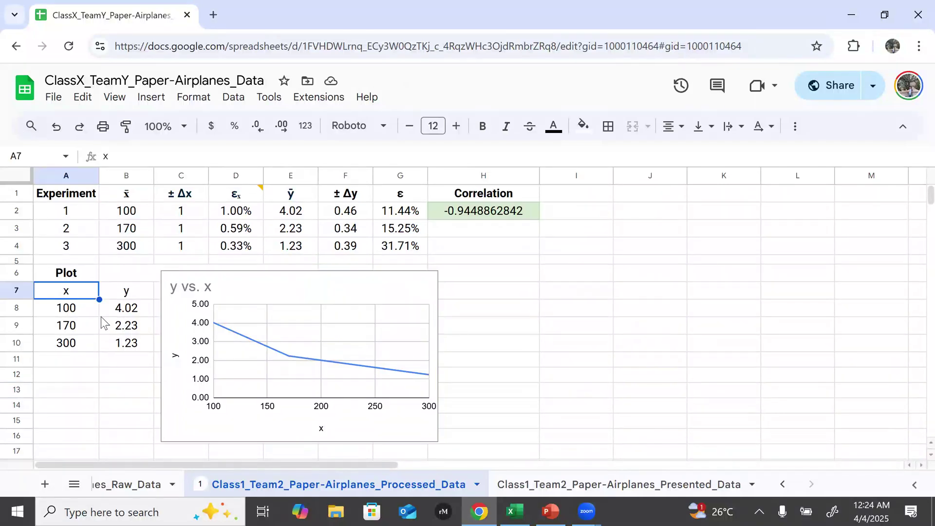
{"action": "left_click", "coordinate": [117, 346], "text": "shift"}
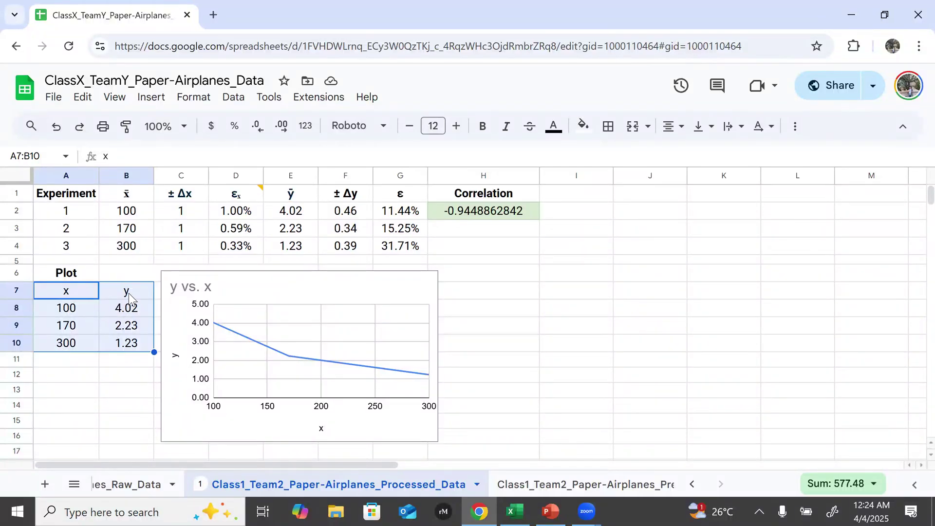
{"action": "left_click", "coordinate": [152, 100]}
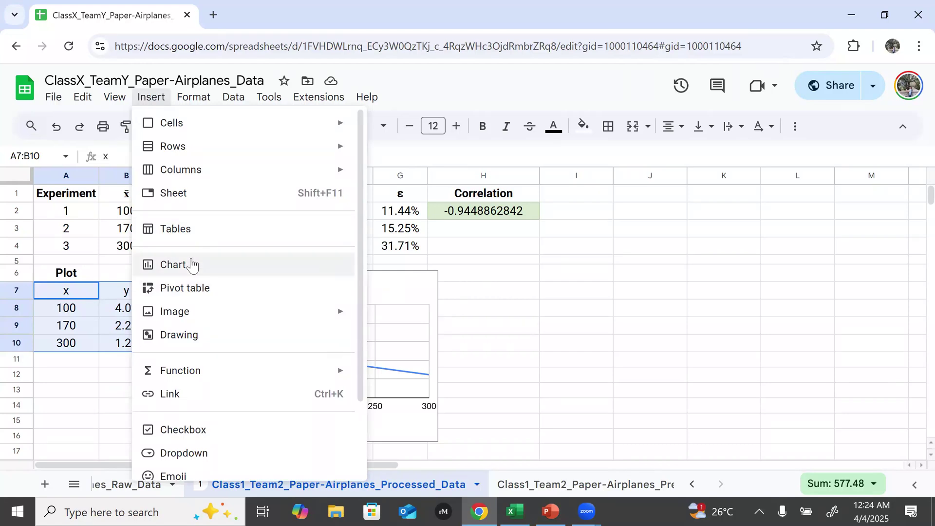
{"action": "key", "text": "Escape"}
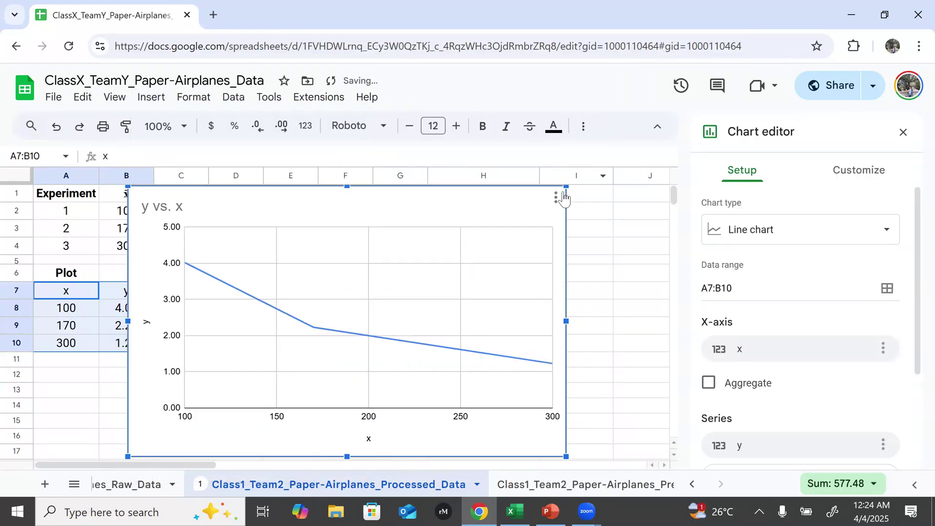
{"action": "left_click_drag", "start_coordinate": [566, 186], "coordinate": [360, 312]}
{"action": "left_click_drag", "start_coordinate": [291, 326], "coordinate": [611, 273]}
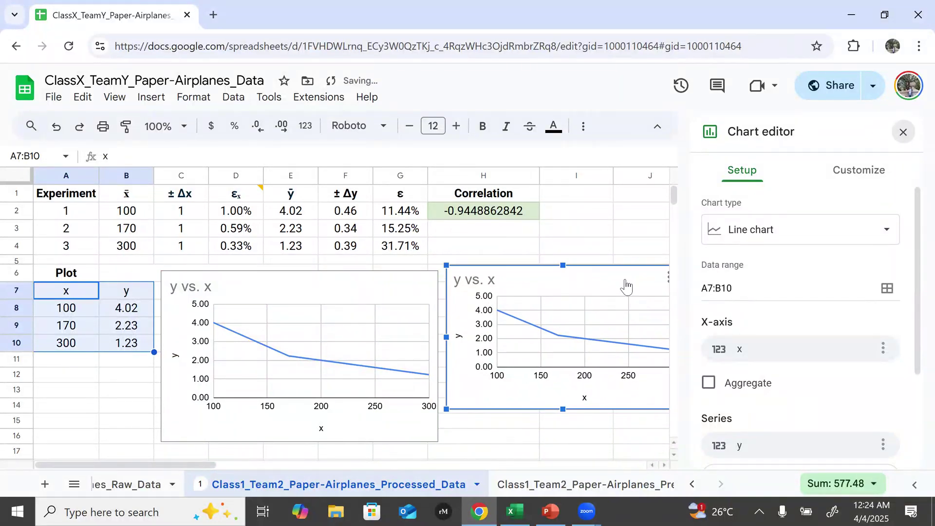
{"action": "key", "text": "Escape"}
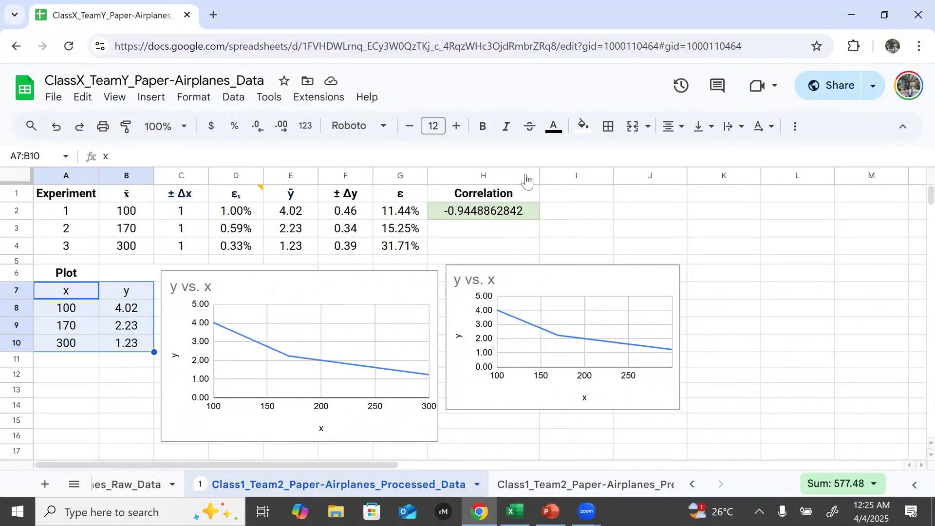
- Look through the file formats offered for downloading the spreadsheet, without downloading anything
{"action": "left_click", "coordinate": [53, 97]}
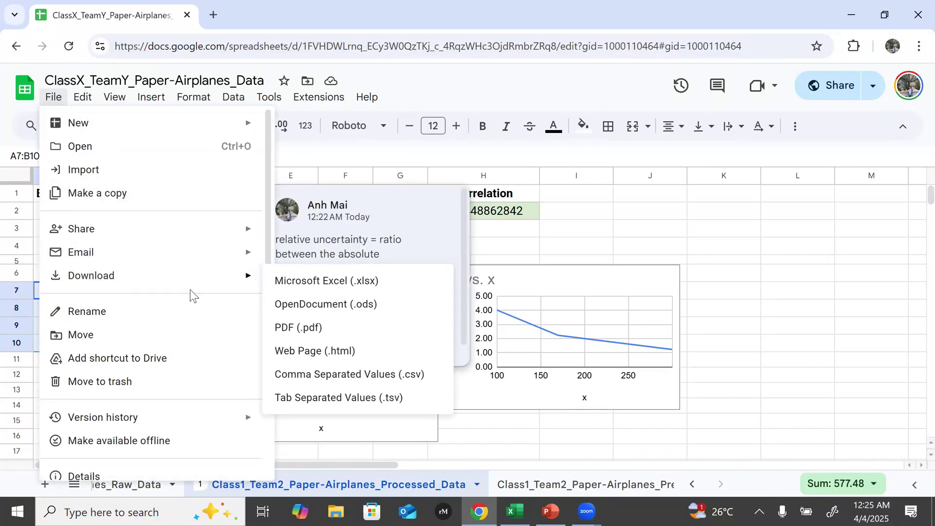
{"action": "mouse_move", "coordinate": [248, 282]}
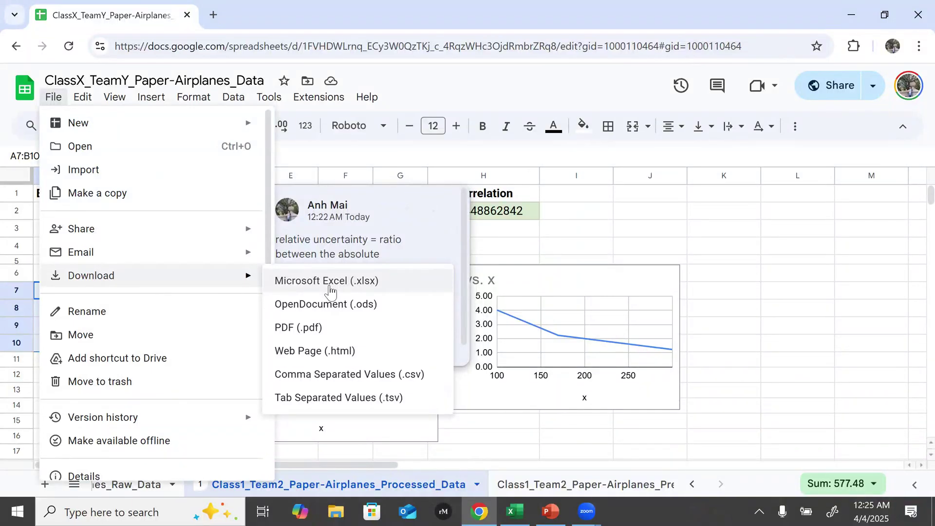
{"action": "left_click", "coordinate": [750, 330]}
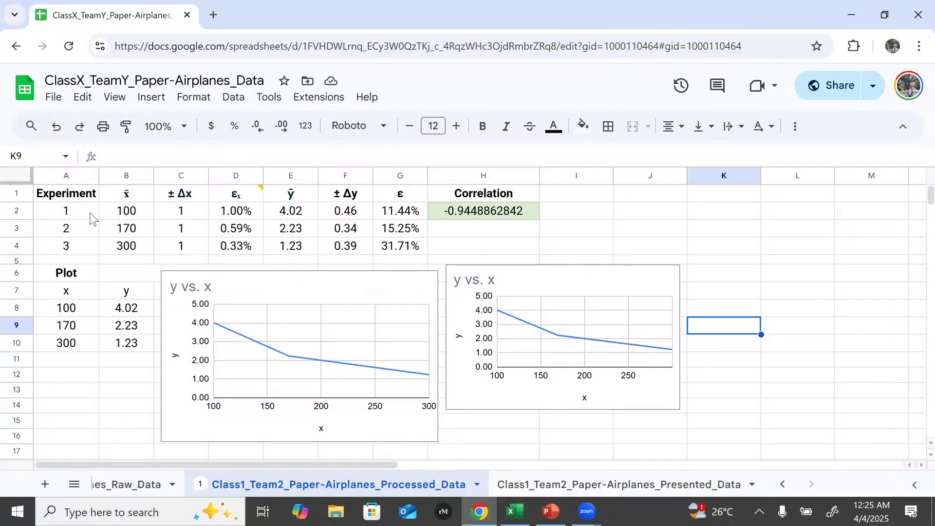
- Examine the correlation formula in H2, its CORREL function name and the ȳ and x̄ ranges it uses
{"action": "left_click", "coordinate": [474, 215]}
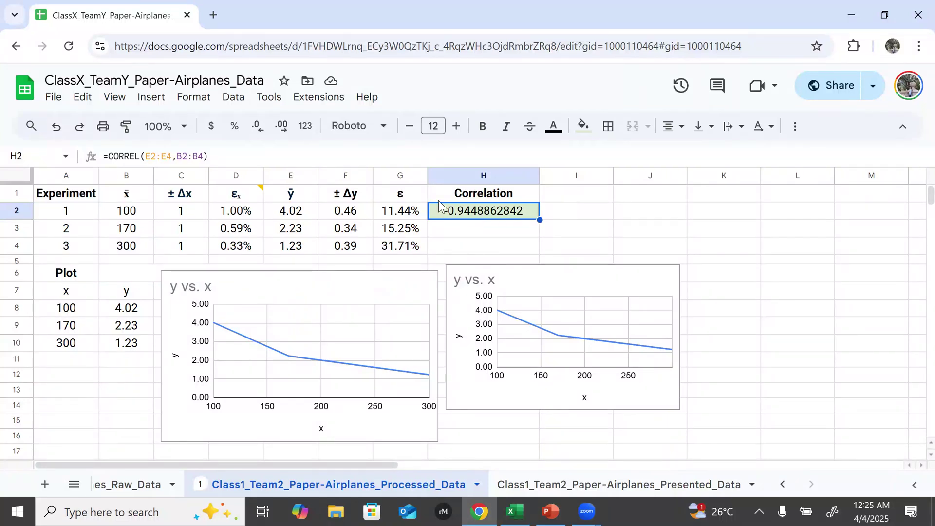
{"action": "left_click", "coordinate": [112, 156]}
{"action": "left_click", "coordinate": [219, 156]}
{"action": "left_click_drag", "start_coordinate": [108, 156], "coordinate": [146, 156]}
{"action": "left_click", "coordinate": [221, 161]}
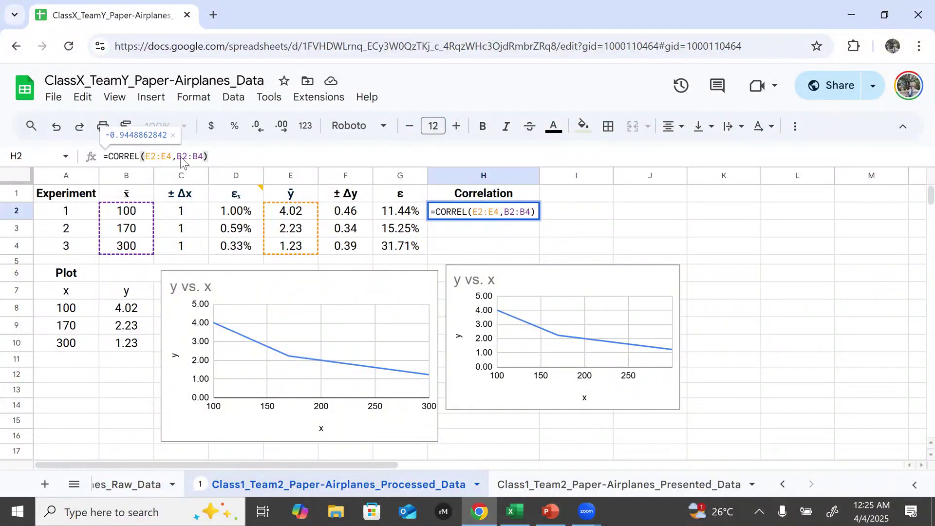
{"action": "left_click", "coordinate": [135, 157]}
{"action": "left_click_drag", "start_coordinate": [108, 157], "coordinate": [140, 150]}
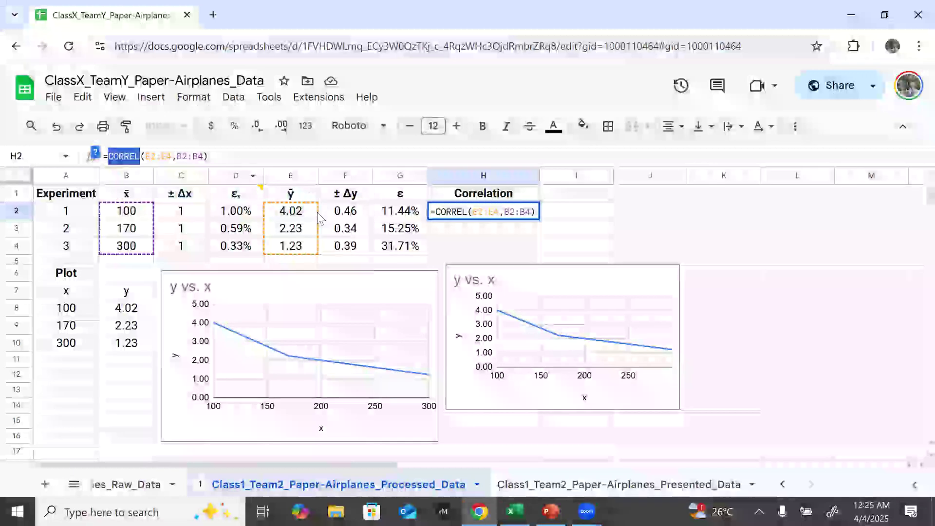
- Try to point out the ȳ values E2:E4 and the x̄ values while the H2 formula is open for editing
{"action": "left_click", "coordinate": [312, 210]}
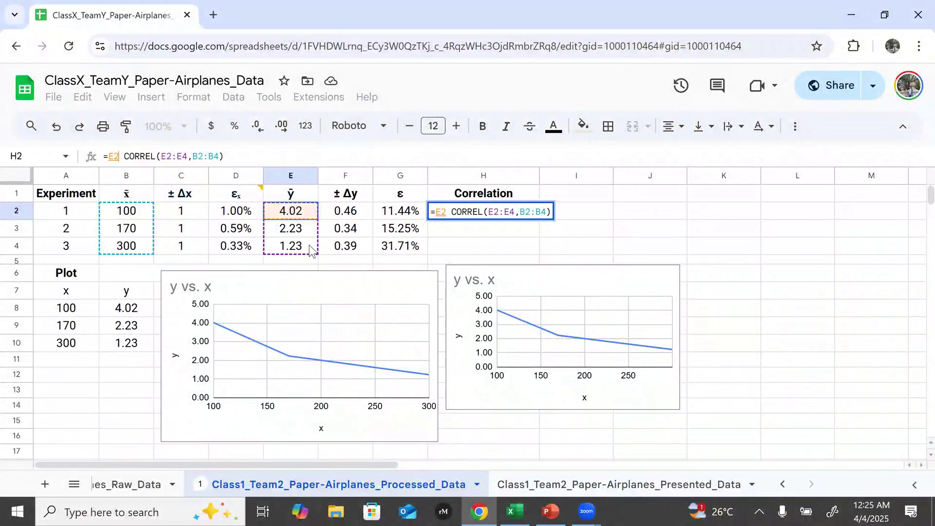
{"action": "left_click_drag", "start_coordinate": [312, 249], "coordinate": [304, 247]}
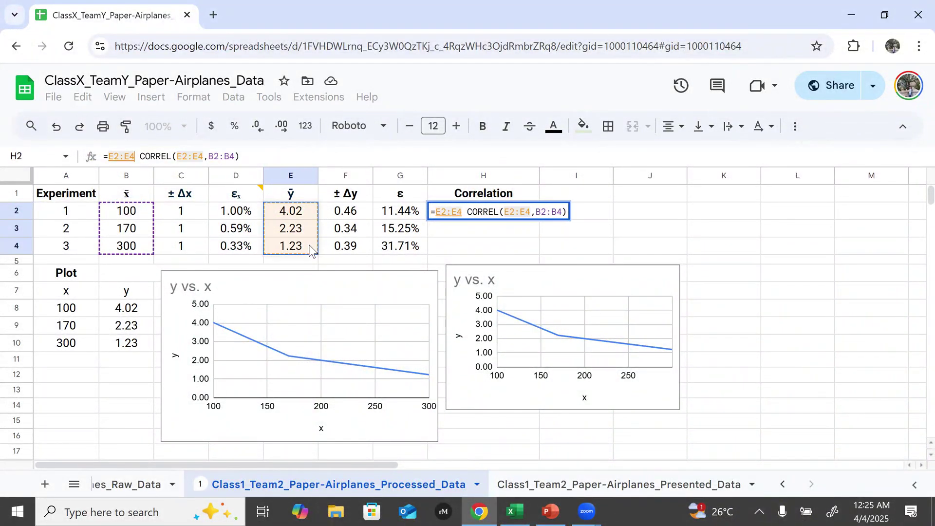
{"action": "left_click", "coordinate": [224, 157]}
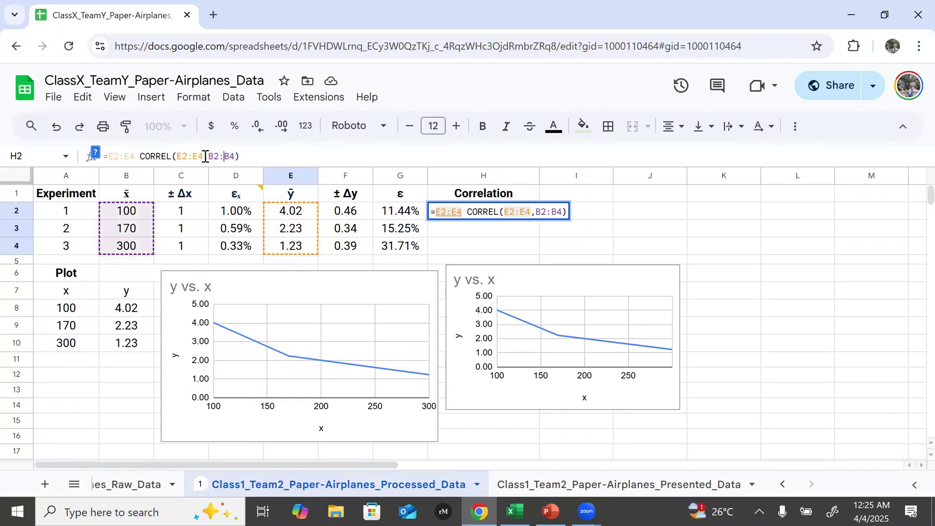
{"action": "left_click", "coordinate": [145, 214]}
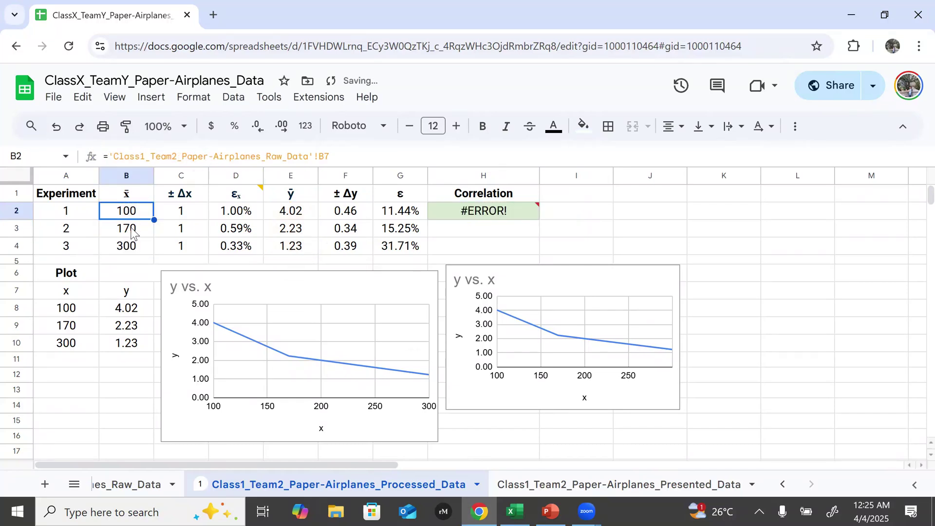
- Remove the stray E2:E4 reference before CORREL in H2, restoring the formula =CORREL(E2:E4,B2:B4), and leave the suggested autofill unapplied
{"action": "left_click", "coordinate": [455, 211]}
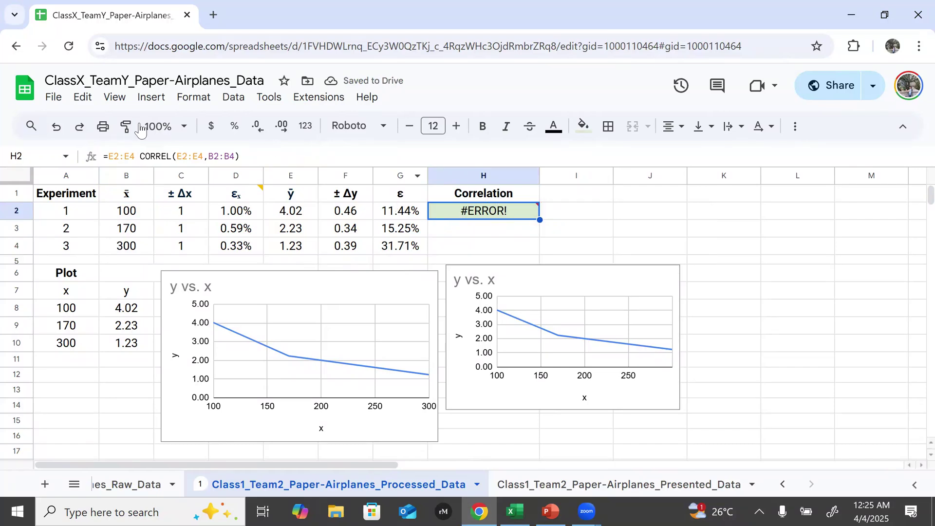
{"action": "left_click", "coordinate": [140, 157]}
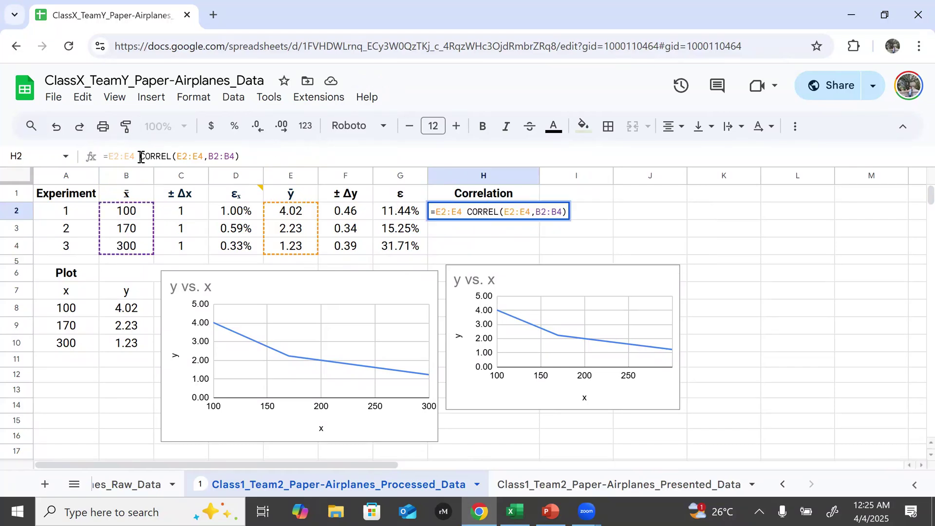
{"action": "left_click", "coordinate": [194, 247]}
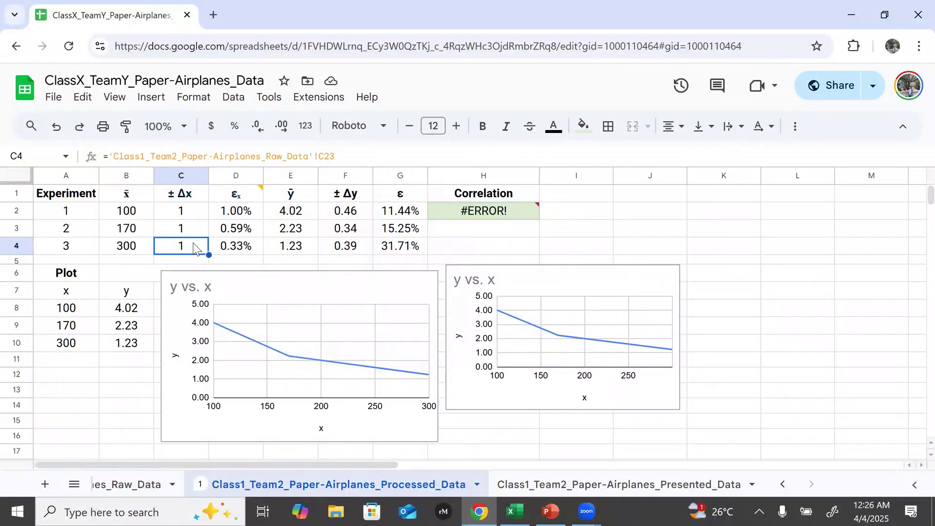
{"action": "left_click", "coordinate": [504, 213]}
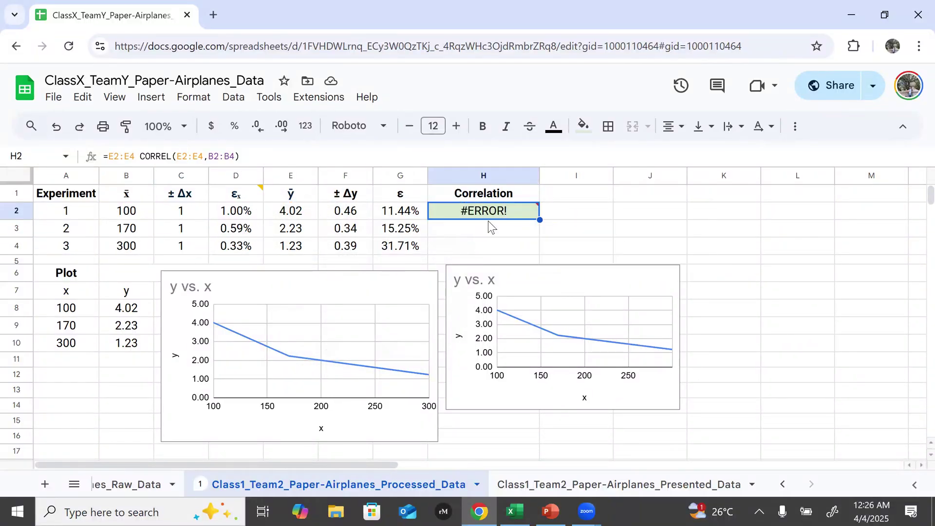
{"action": "key", "text": "Down"}
{"action": "left_click", "coordinate": [496, 216]}
{"action": "left_click", "coordinate": [271, 156]}
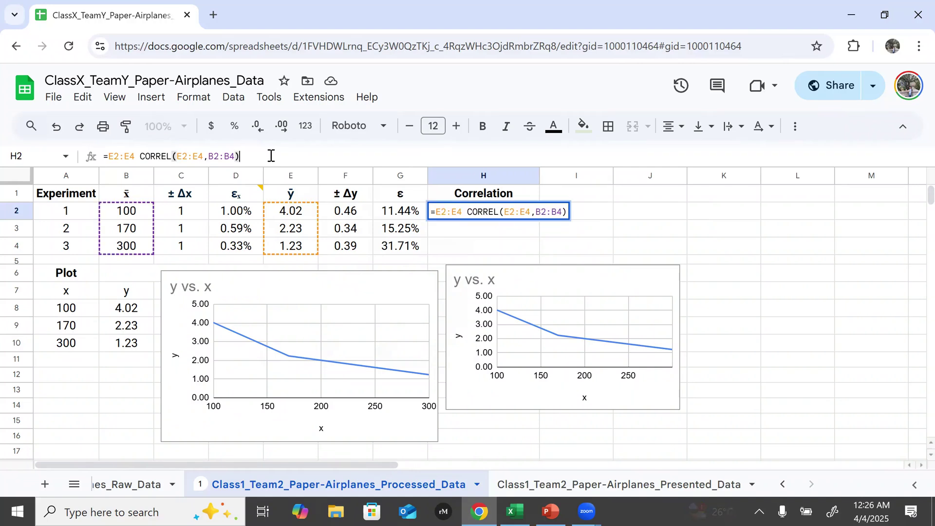
{"action": "key", "text": "Left"}
{"action": "key", "text": "Left"}
{"action": "key", "text": "Left"}
{"action": "key", "text": "Left"}
{"action": "key", "text": "Left"}
{"action": "key", "text": "Left"}
{"action": "key", "text": "Left"}
{"action": "key", "text": "Left"}
{"action": "key", "text": "Left"}
{"action": "key", "text": "Left"}
{"action": "key", "text": "Left"}
{"action": "key", "text": "Left"}
{"action": "key", "text": "Left"}
{"action": "key", "text": "Left"}
{"action": "key", "text": "Left"}
{"action": "key", "text": "Left"}
{"action": "key", "text": "Left"}
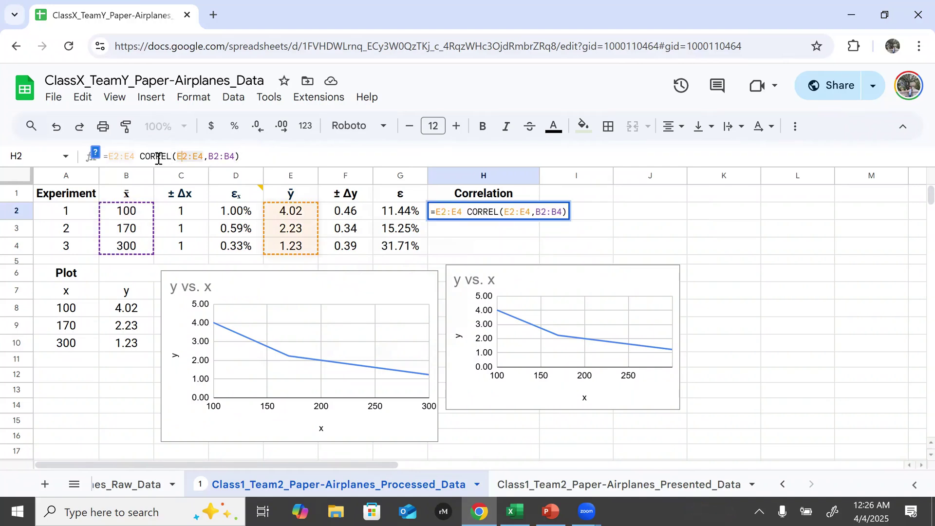
{"action": "key", "text": "Left"}
{"action": "key", "text": "Left"}
{"action": "key", "text": "BackSpace"}
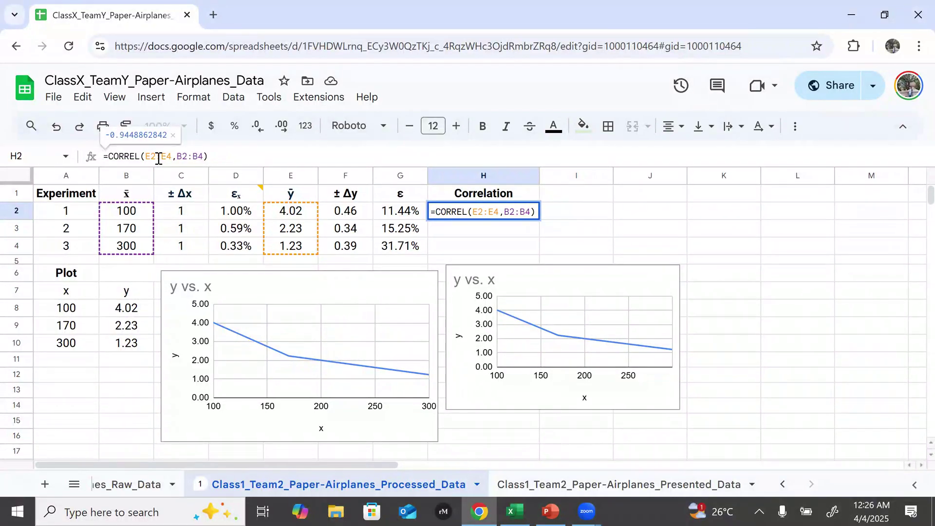
{"action": "key", "text": "Return"}
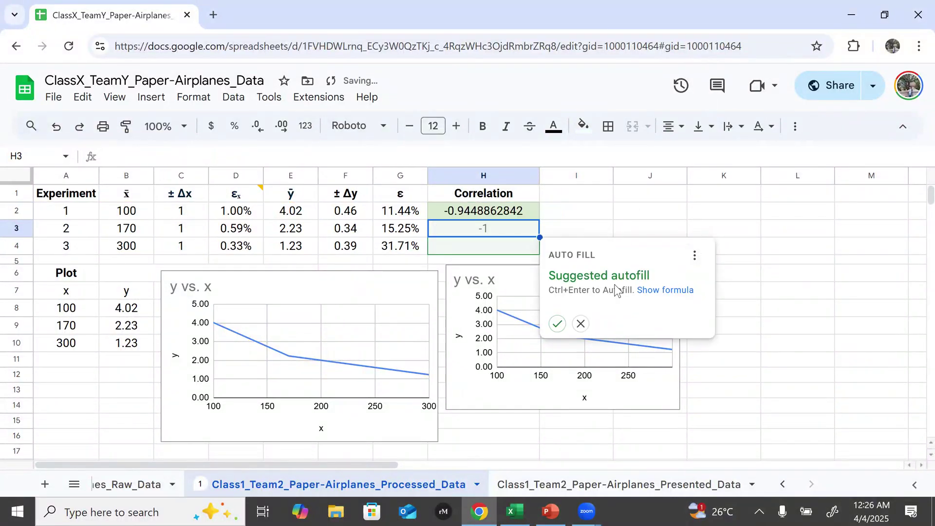
{"action": "left_click", "coordinate": [617, 197]}
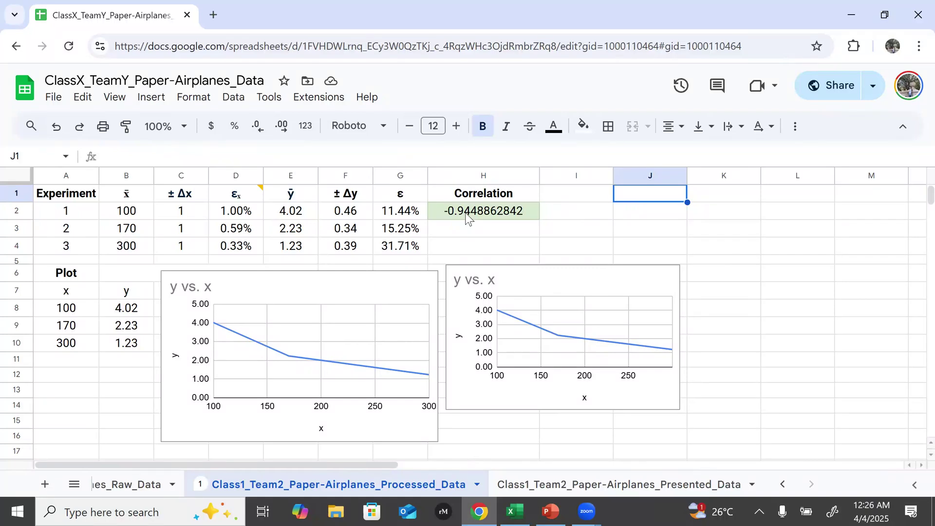
- Enter the note "negative correlation:" in I2 beside the correlation value and widen column I to fit the text
{"action": "left_click", "coordinate": [460, 229]}
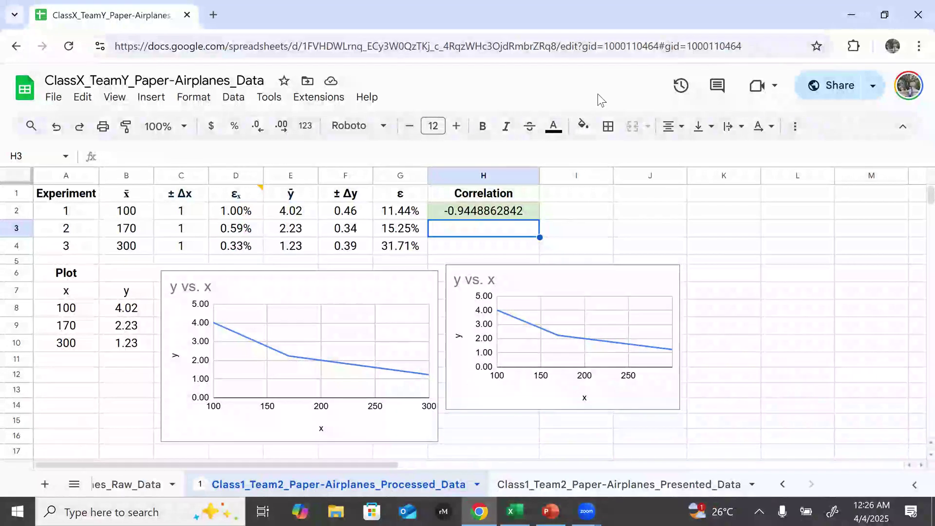
{"action": "left_click", "coordinate": [599, 216]}
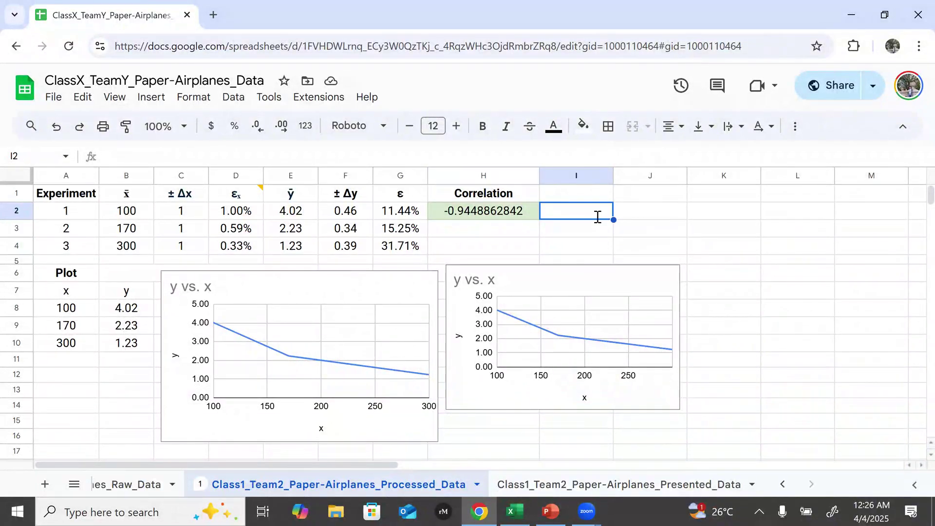
{"action": "type", "text": "negt"}
{"action": "key", "text": "BackSpace"}
{"action": "type", "text": "ative"}
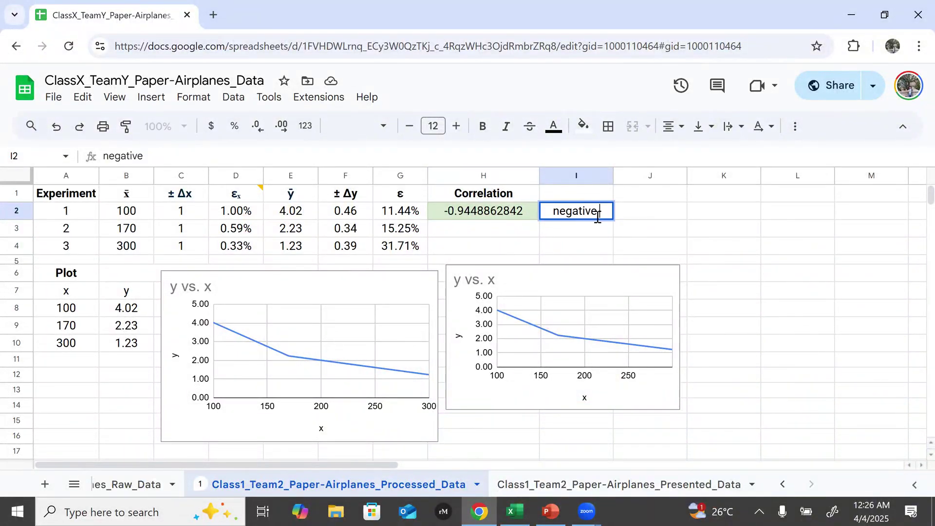
{"action": "type", "text": " correl"}
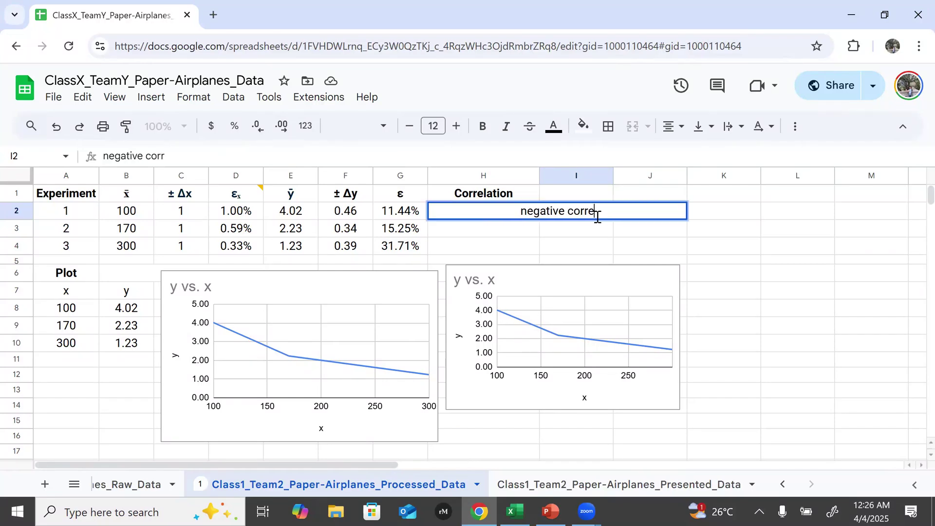
{"action": "type", "text": "ation:"}
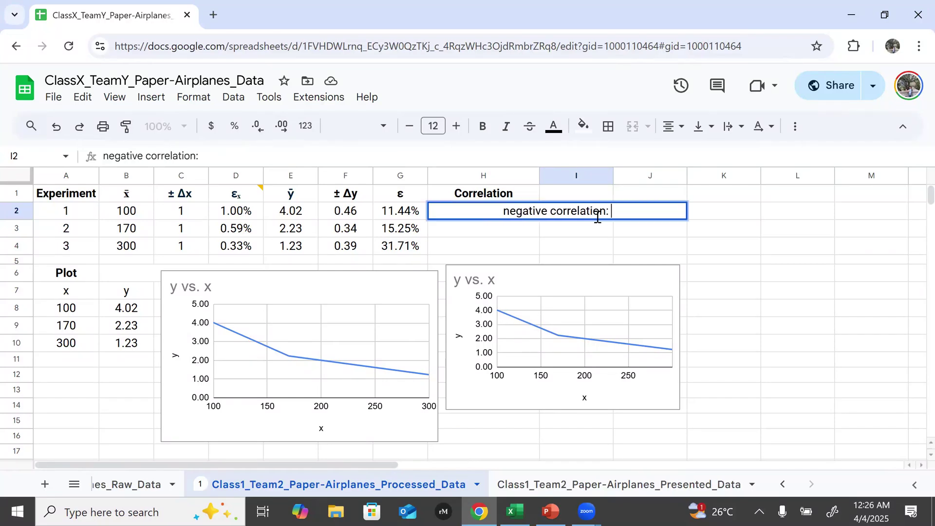
{"action": "key", "text": "Return"}
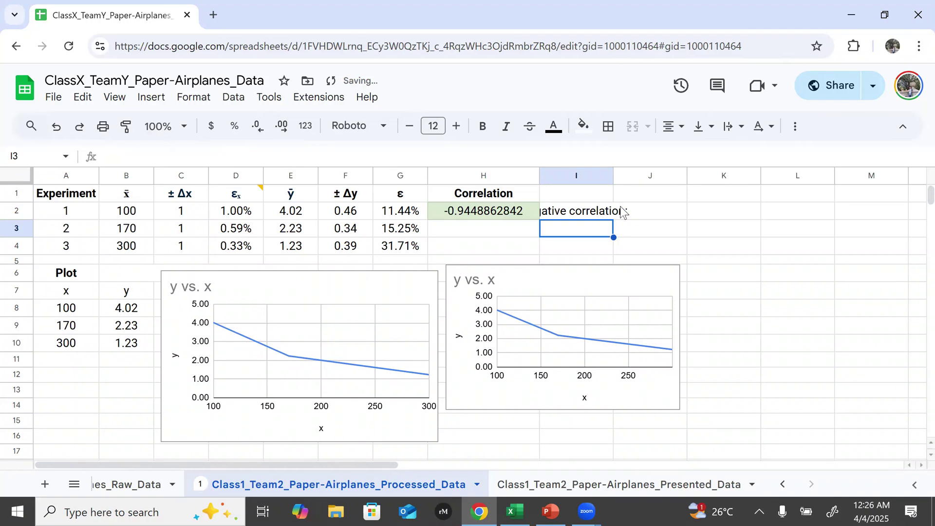
{"action": "left_click_drag", "start_coordinate": [611, 174], "coordinate": [701, 175]}
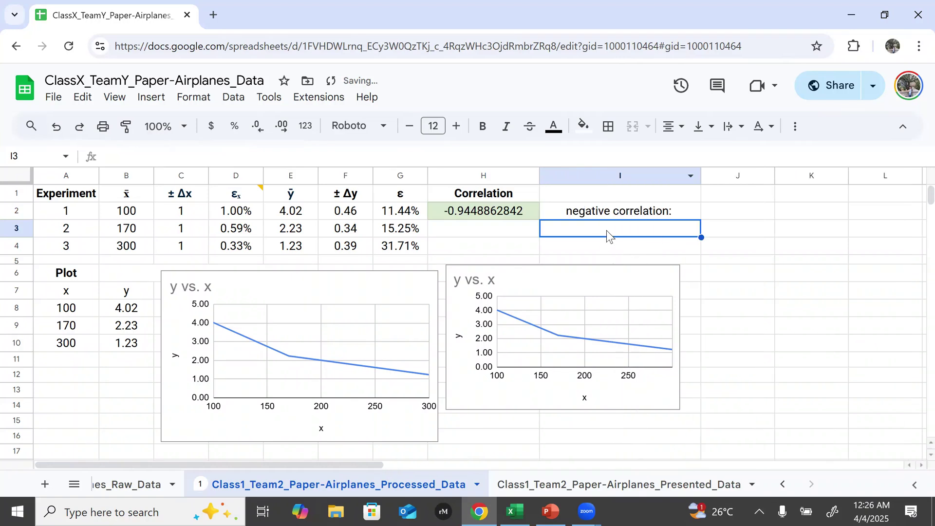
- Enter the explanation "as x increases, y decreases" in I3 beneath the negative correlation note
{"action": "type", "text": "as "}
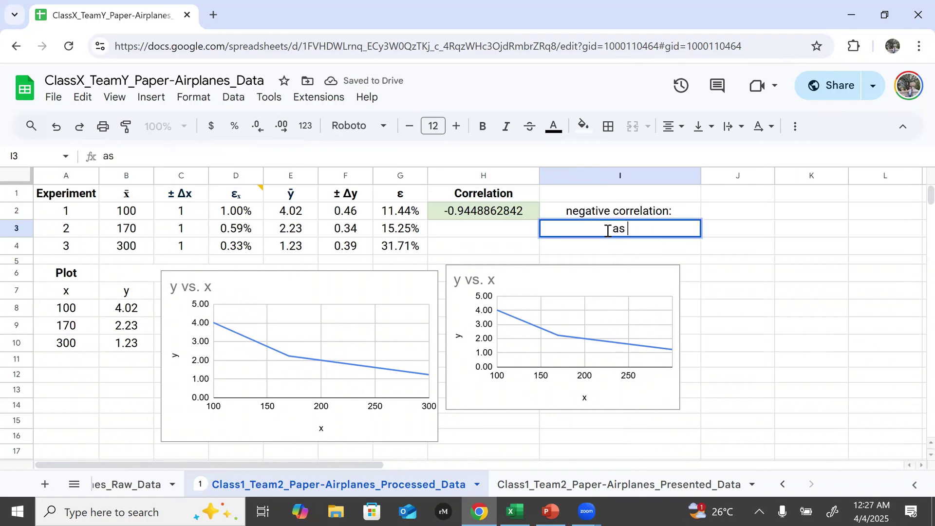
{"action": "type", "text": "x increa"}
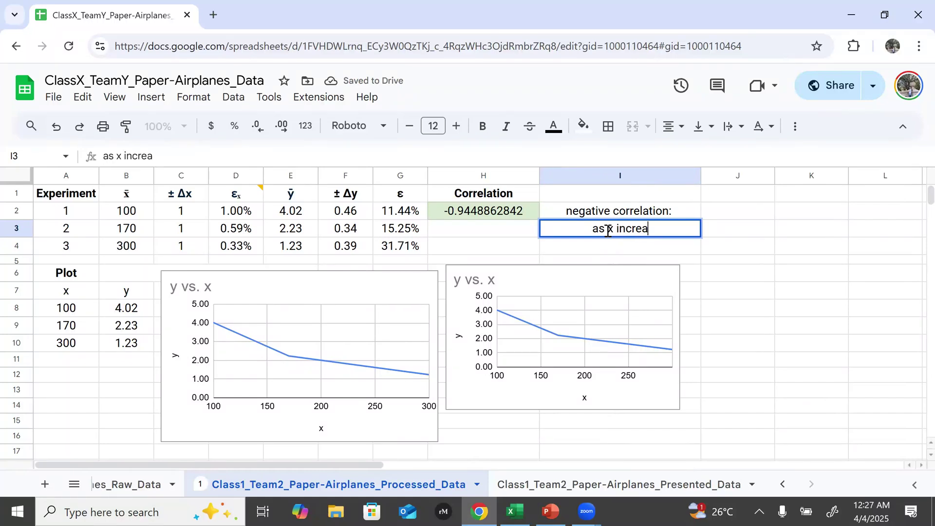
{"action": "type", "text": "ses, t"}
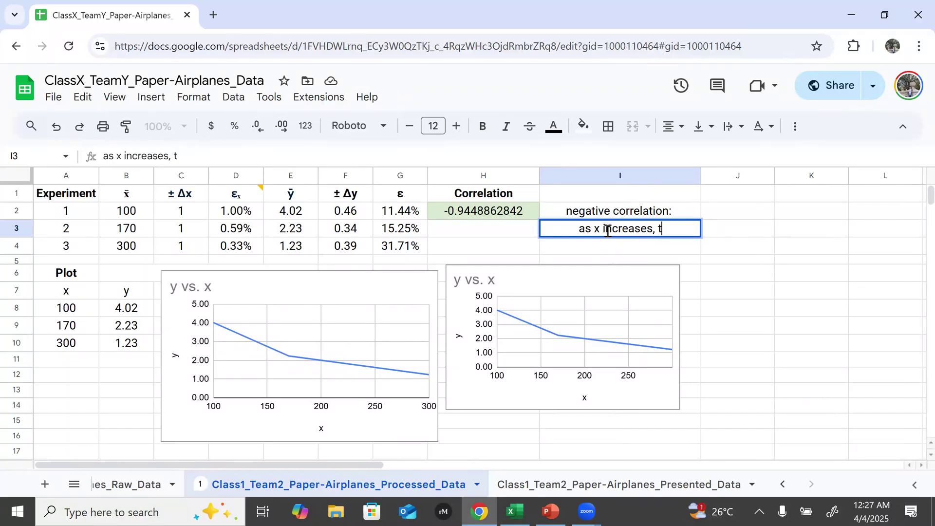
{"action": "key", "text": "BackSpace"}
{"action": "type", "text": "y de"}
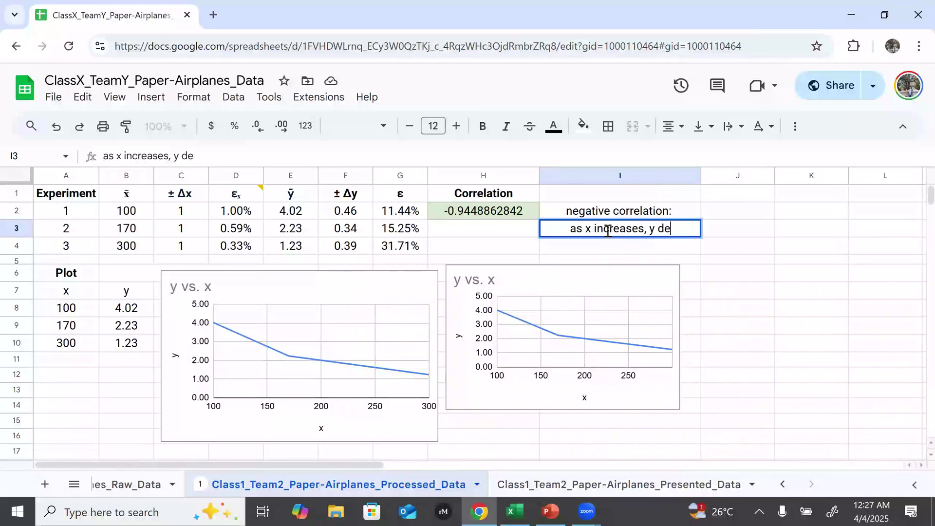
{"action": "type", "text": "crease"}
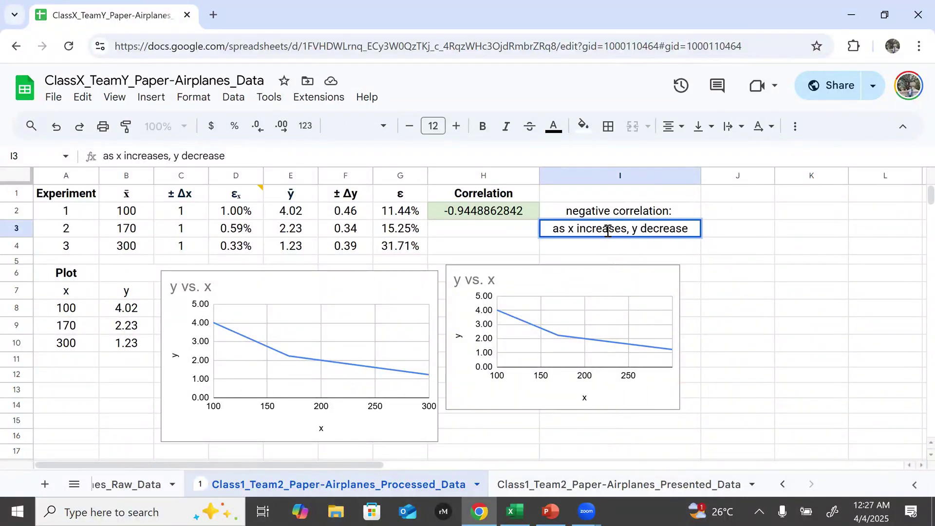
{"action": "type", "text": "s"}
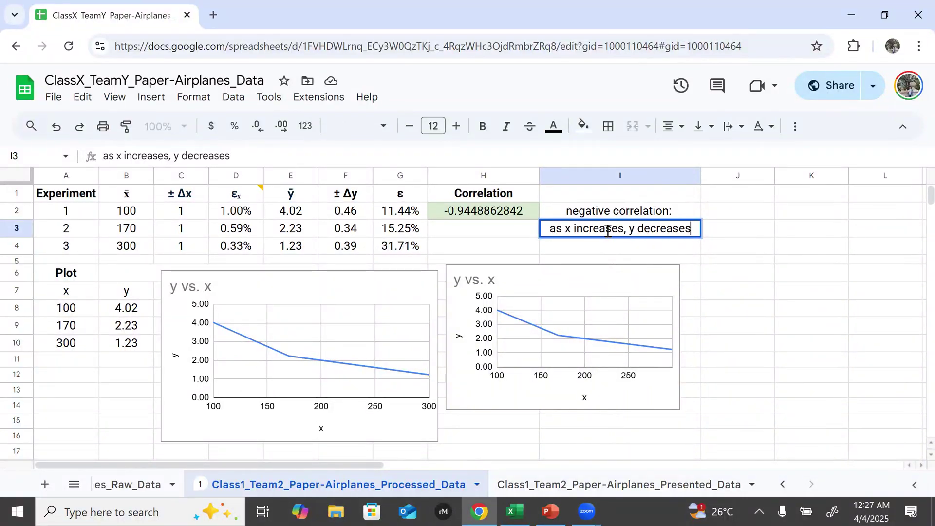
{"action": "key", "text": "Return"}
{"action": "left_click", "coordinate": [778, 379]}
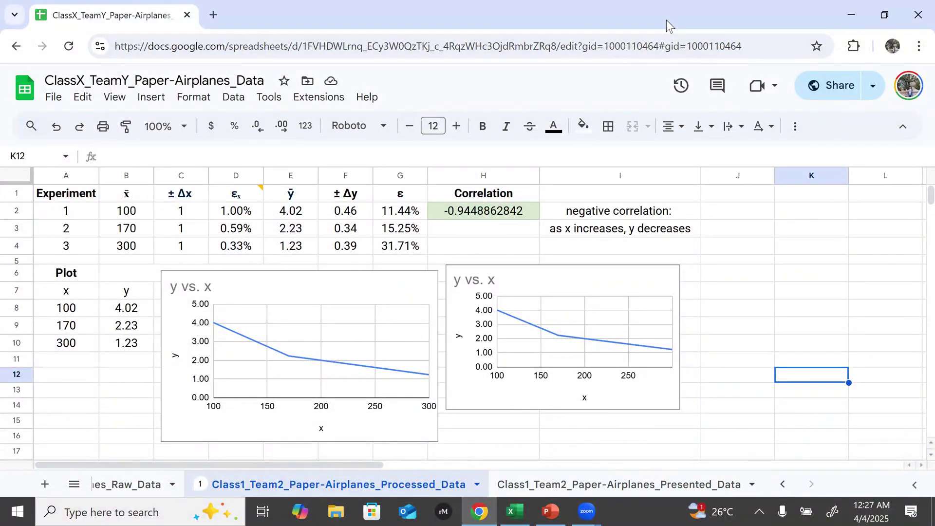
{"action": "mouse_move", "coordinate": [587, 512]}
{"action": "left_click", "coordinate": [653, 458]}
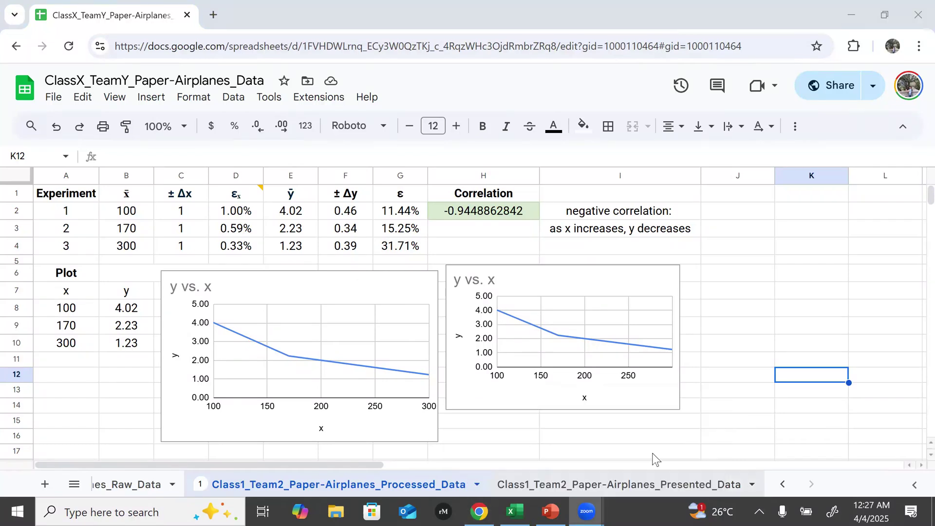
{"action": "mouse_move", "coordinate": [587, 511]}
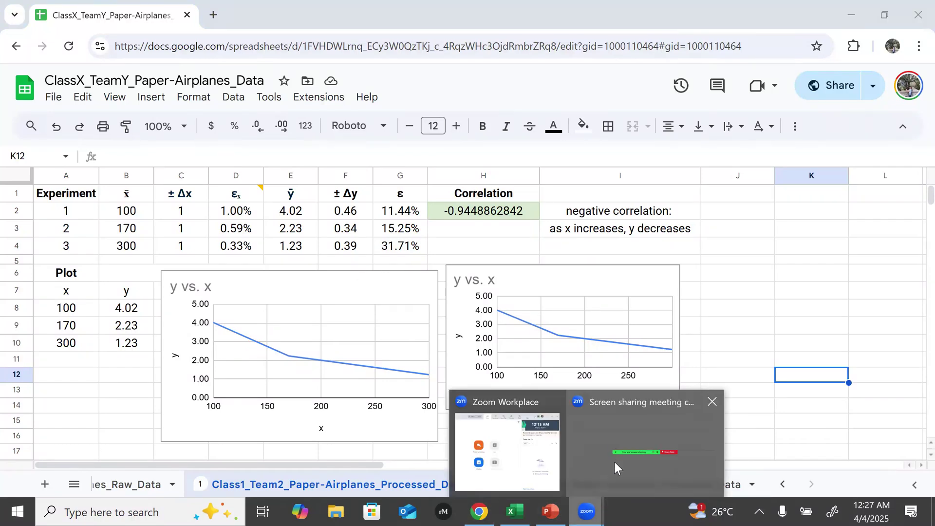